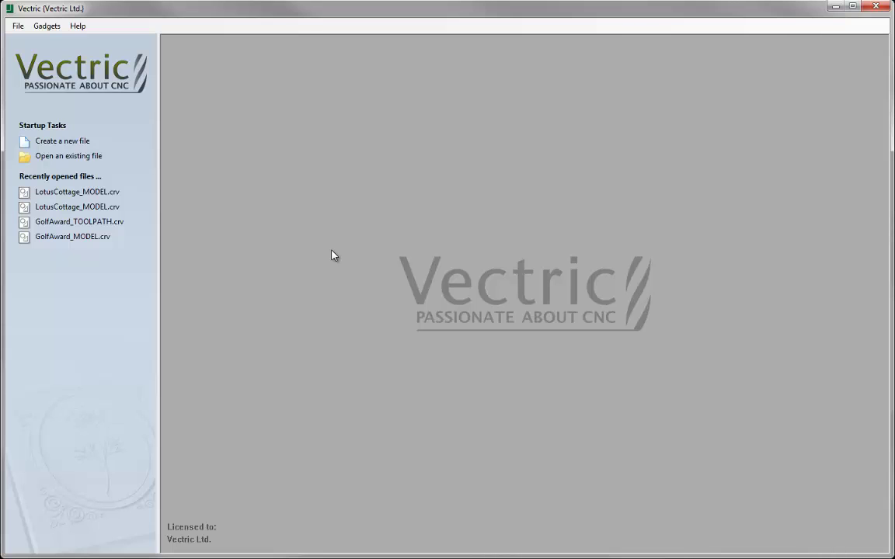
Open the application data folder, view the wood texture images in BitmapTextures\1_Wood, and return to Vectric.
click(18, 27)
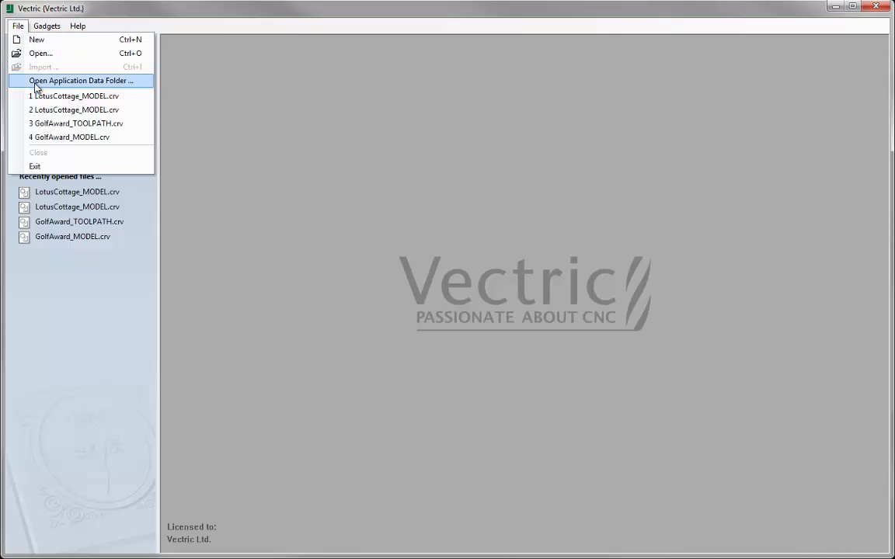
click(117, 81)
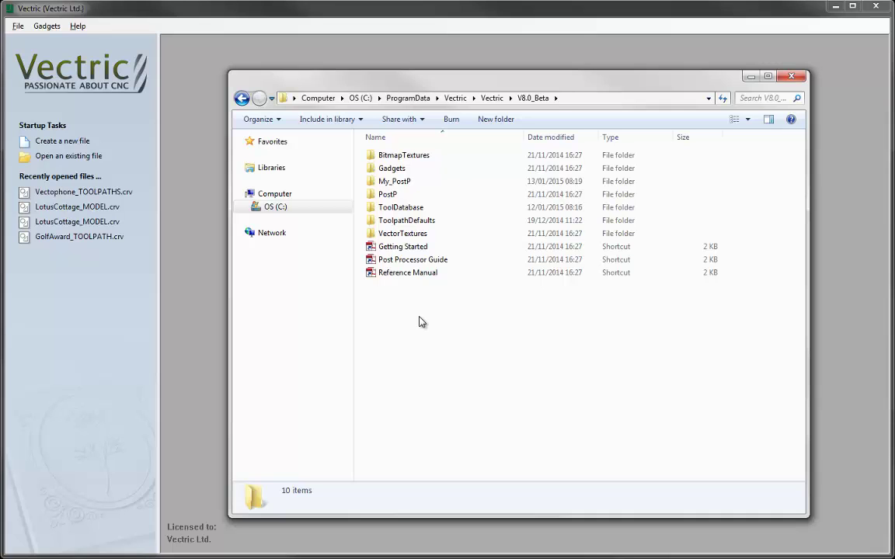
double_click(445, 158)
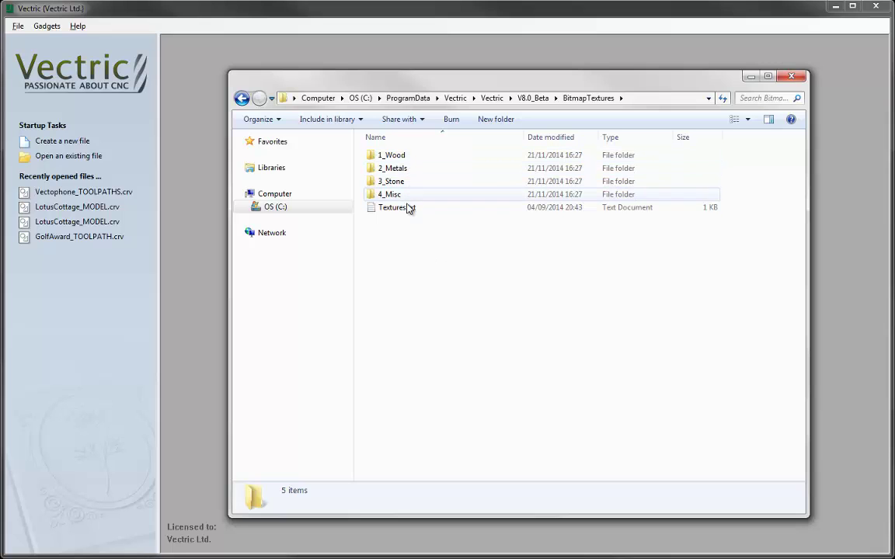
double_click(403, 159)
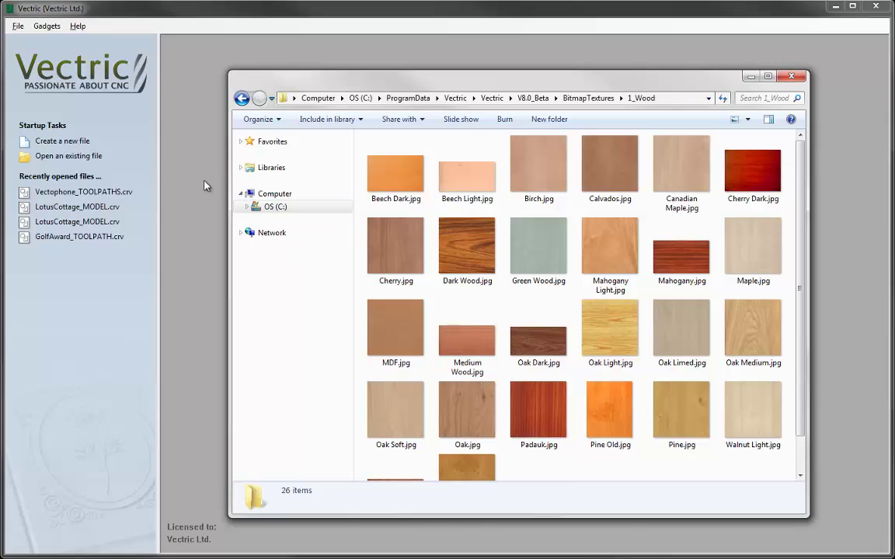
key(alt+F4)
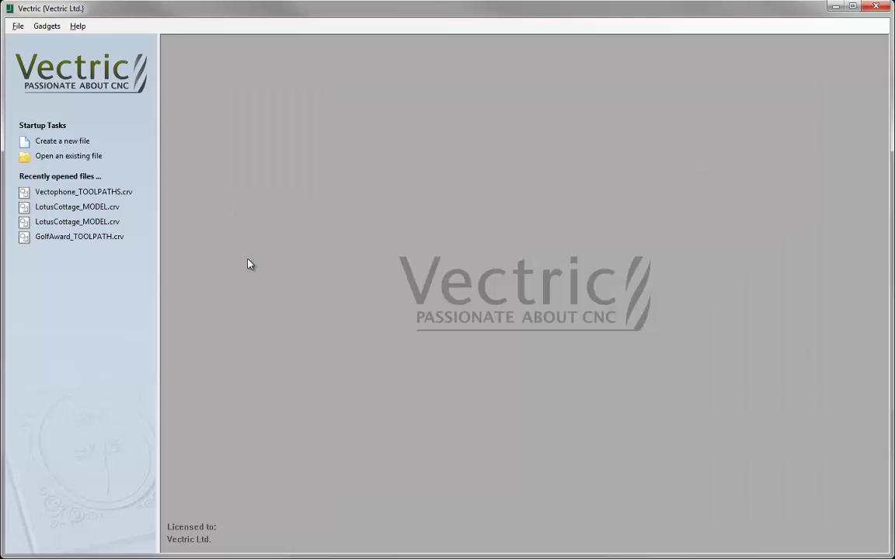
Open the existing Vectophone_TOOLPATHS file and bring up its toolpath preview in the 3D view.
click(81, 155)
double_click(420, 226)
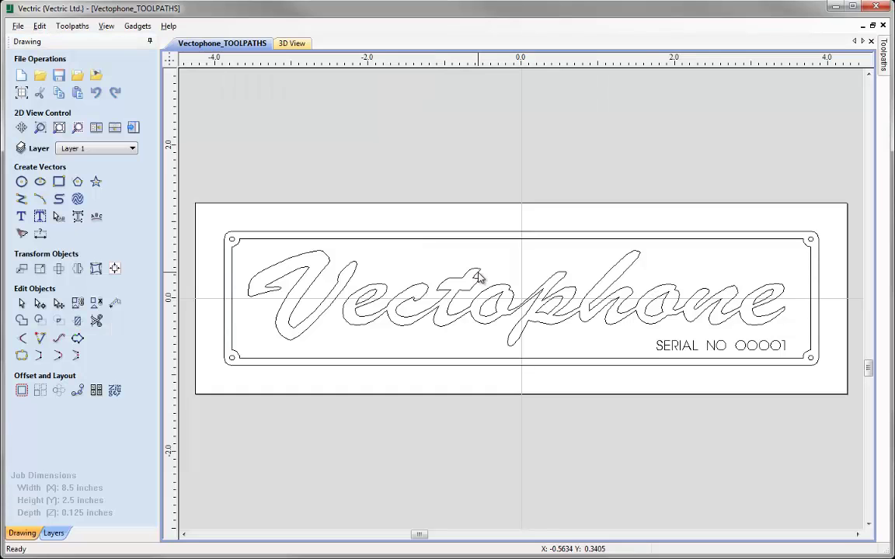
click(132, 128)
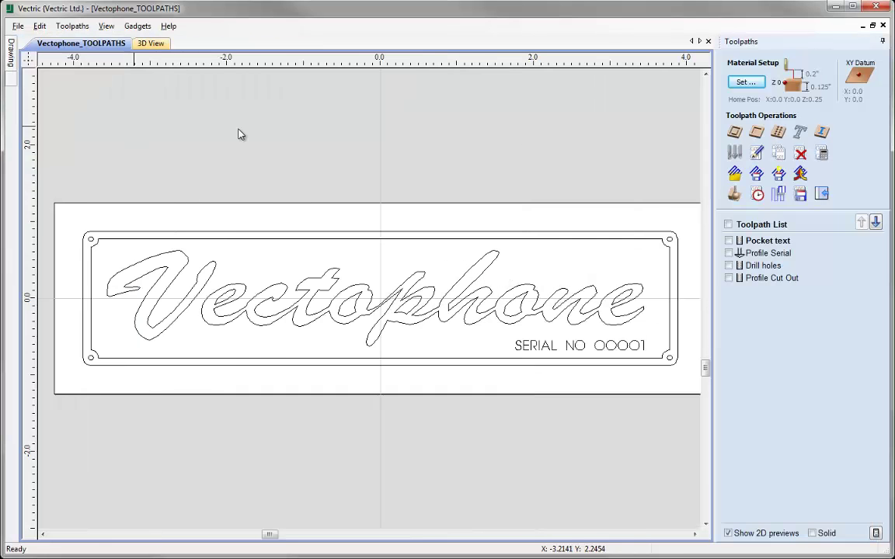
click(734, 196)
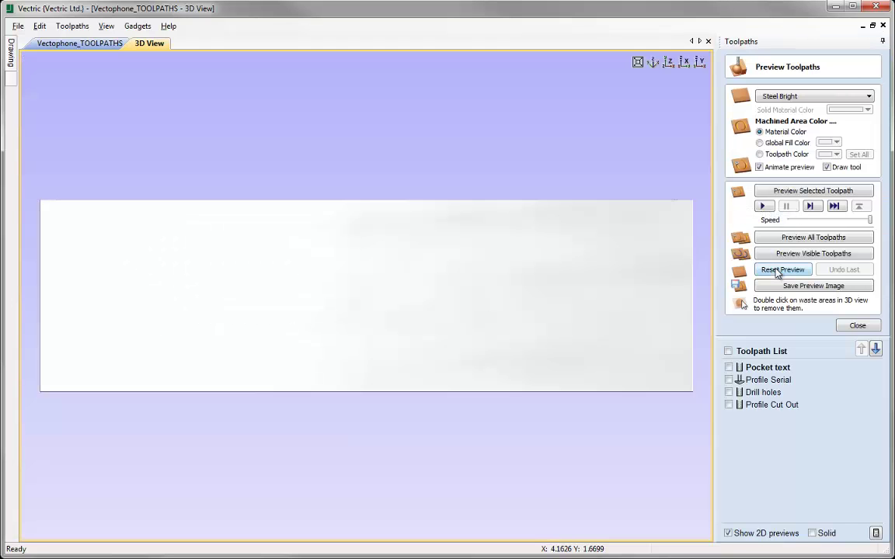
Set the preview material of the Vectophone plate to Dark Wood and inspect it at an angle.
click(868, 95)
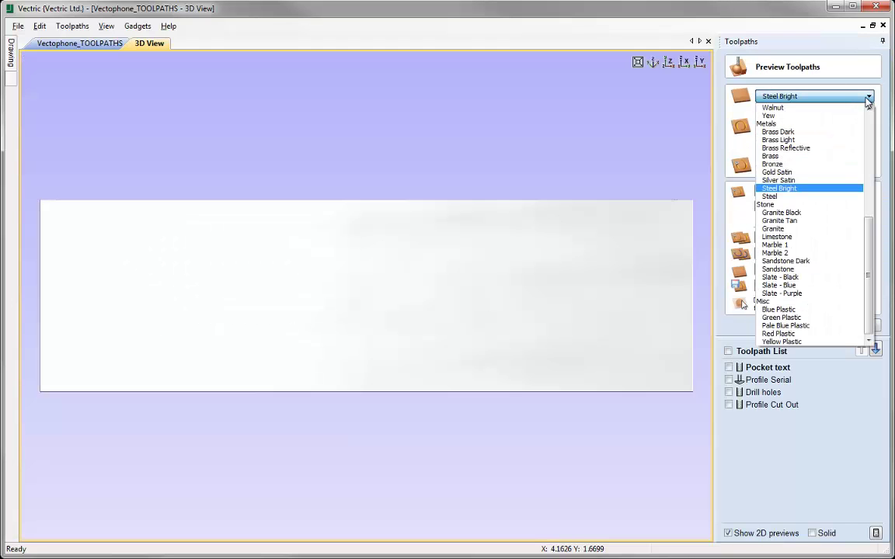
drag(869, 241, 843, 134)
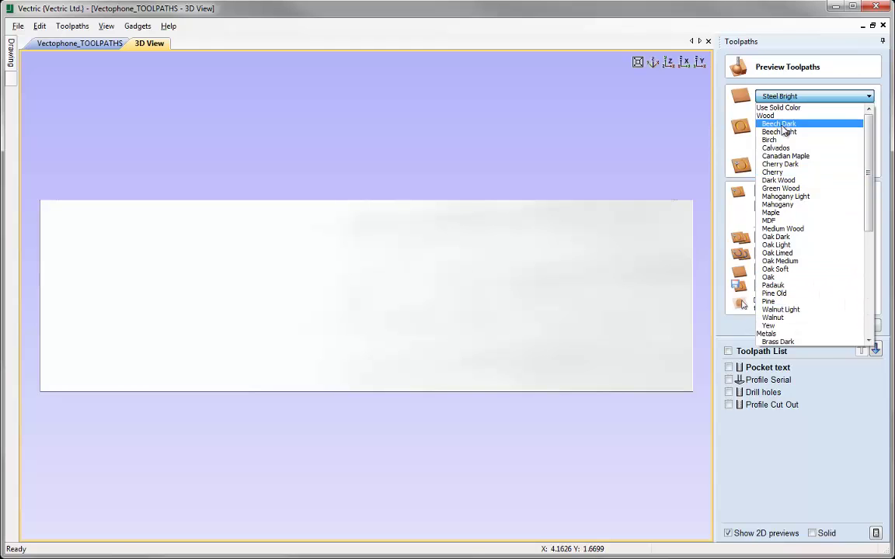
click(779, 180)
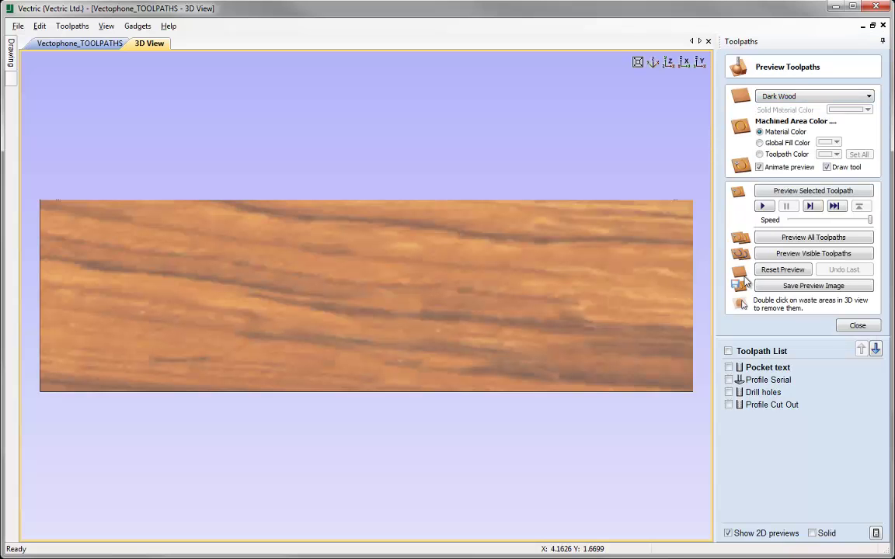
drag(519, 367, 458, 319)
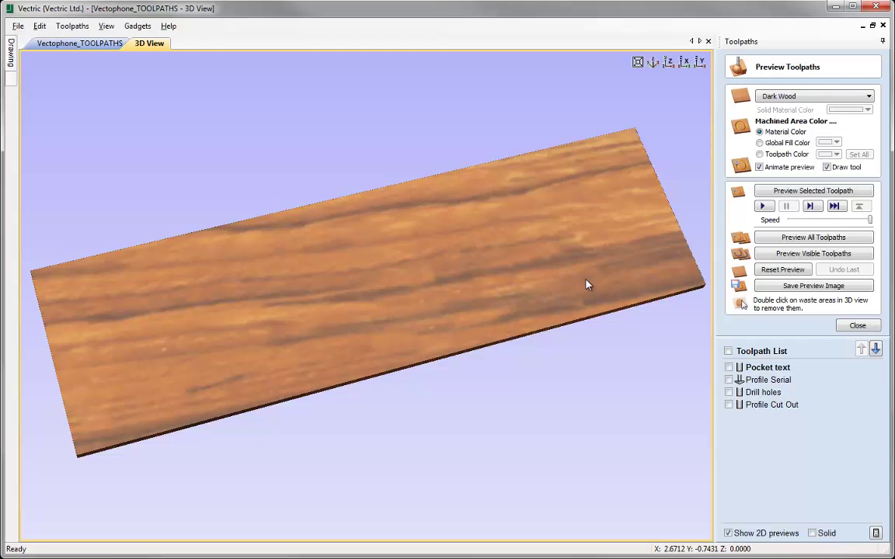
Switch to the file browser and go back up from 1_Wood to the V8.0_Beta folder.
key(alt+Tab)
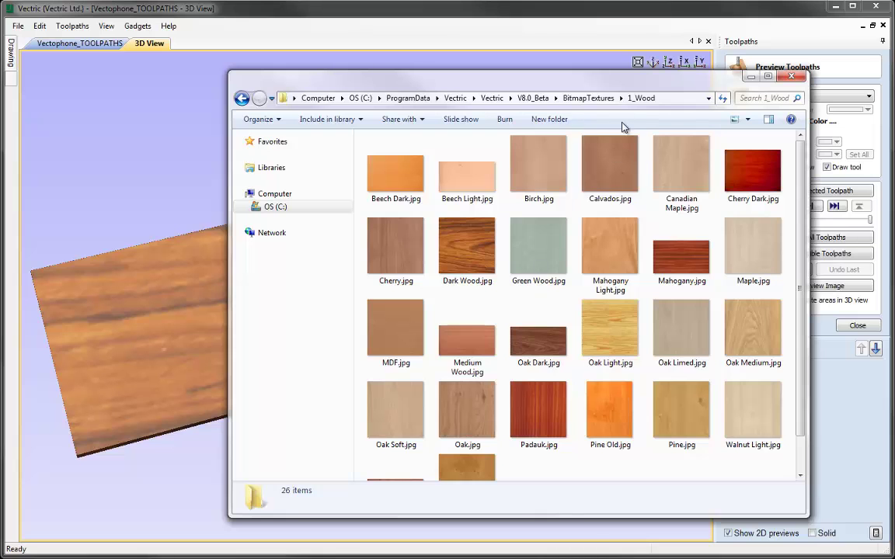
click(591, 98)
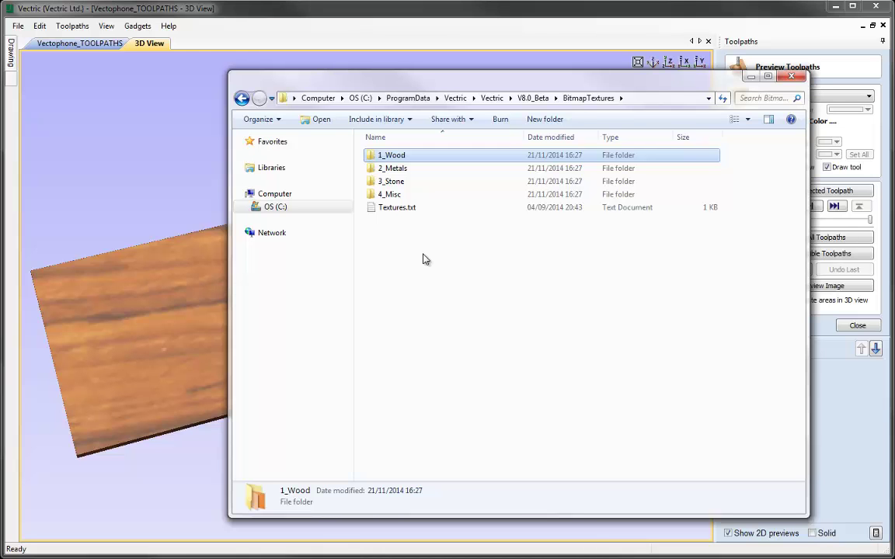
click(528, 98)
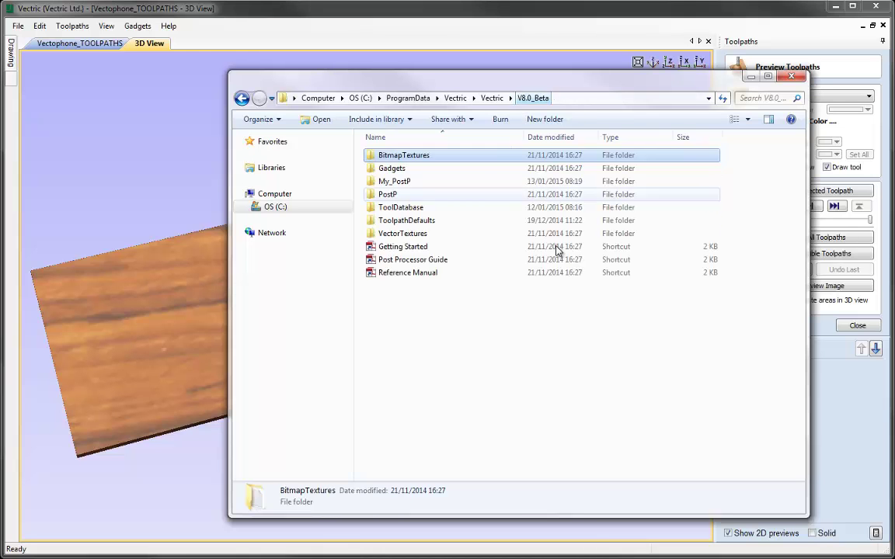
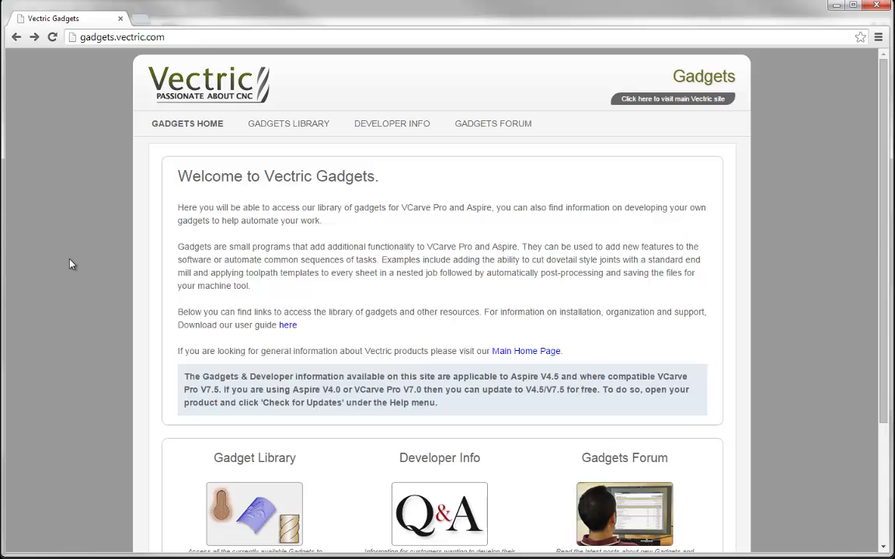
Open the Gadget Library on the Vectric Gadgets website and look through the drawing gadgets.
scroll(69, 265, down, 3)
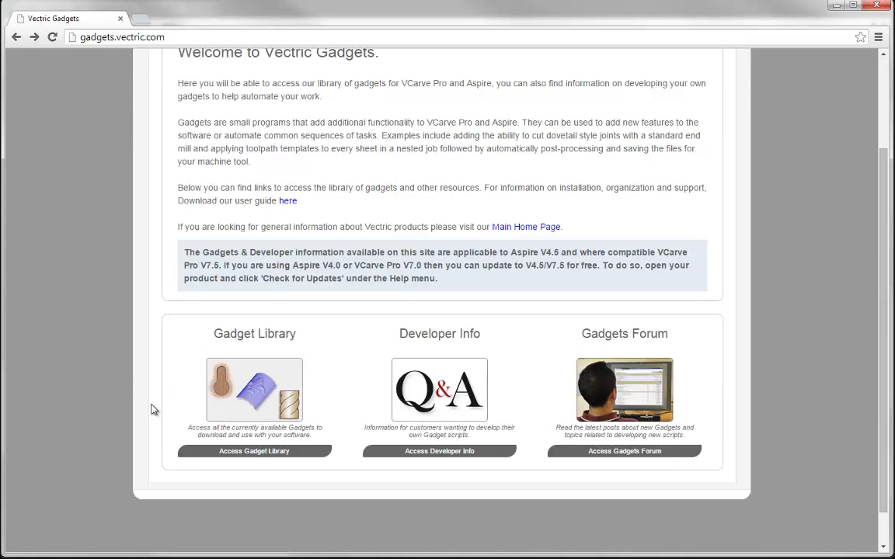
click(260, 452)
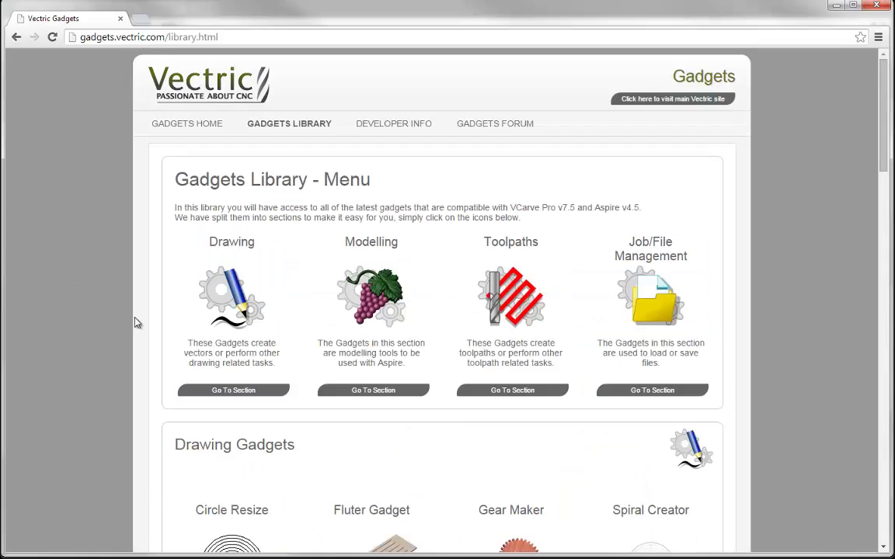
scroll(98, 282, down, 4)
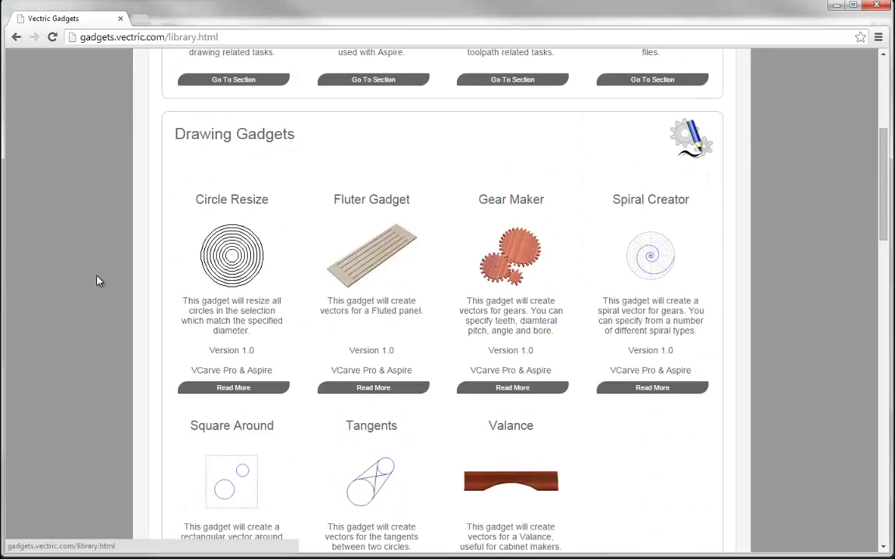
scroll(95, 282, down, 1)
scroll(97, 281, down, 1)
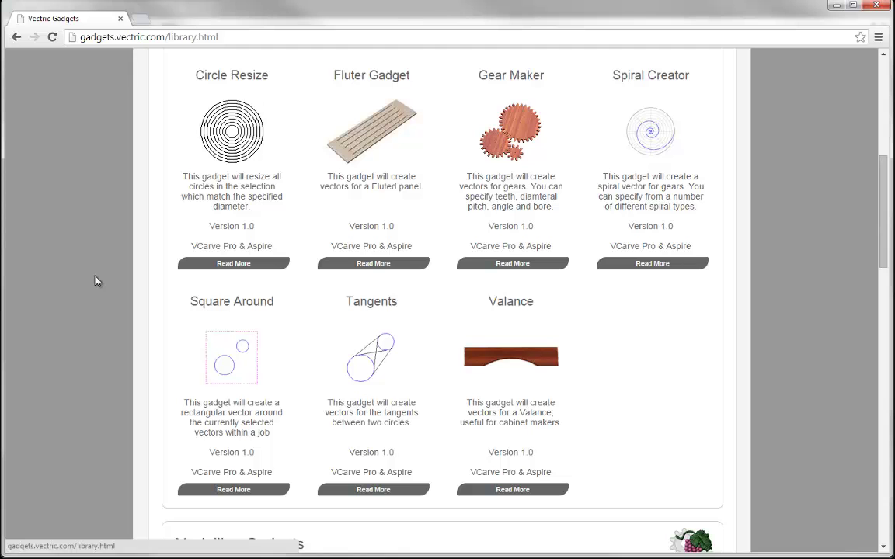
Open the Gear Maker gadget's page, read through its overview and usage instructions, and minimise the browser.
click(482, 262)
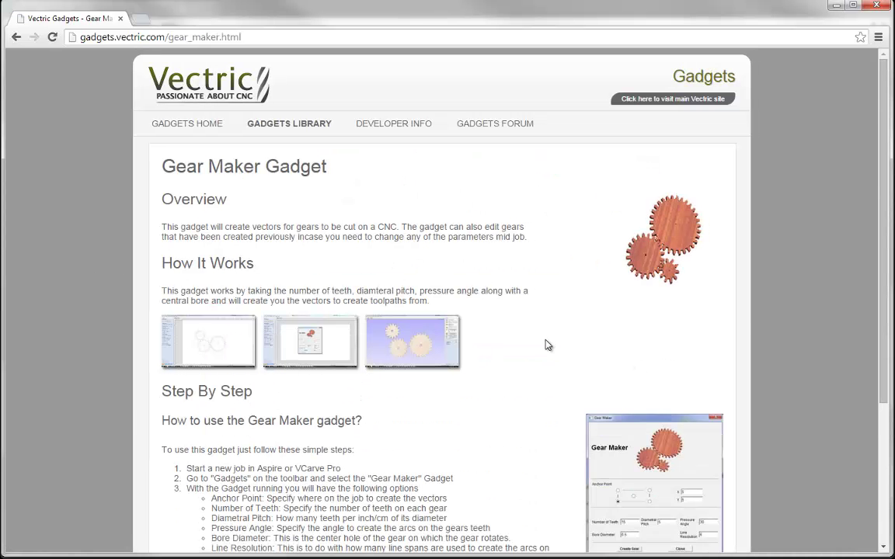
scroll(545, 344, down, 3)
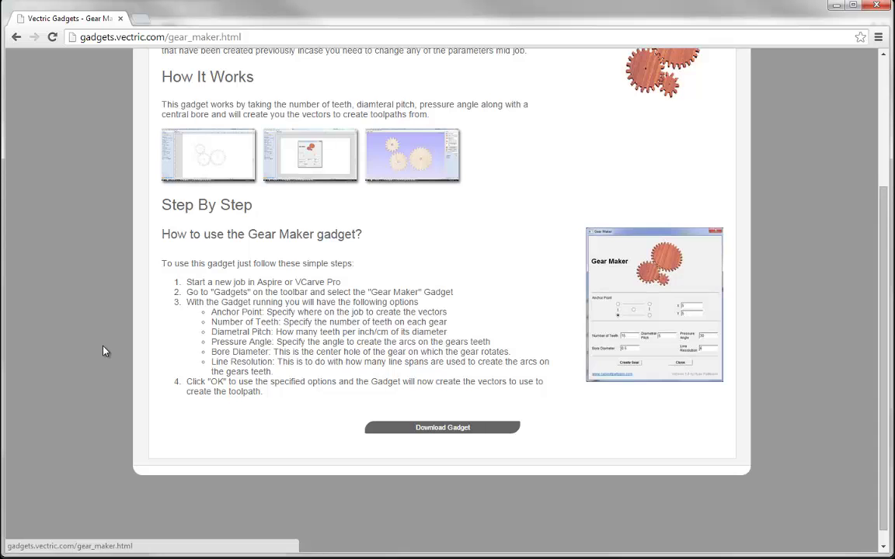
scroll(103, 347, up, 3)
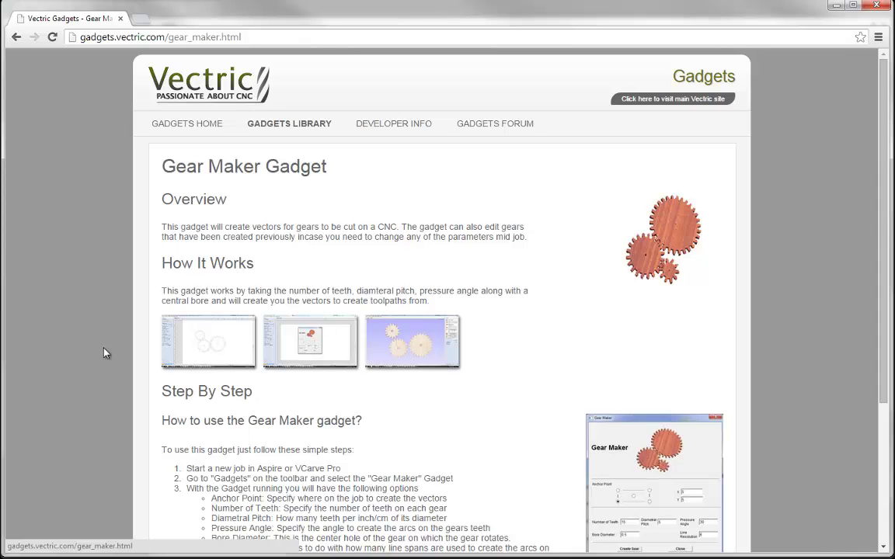
click(833, 10)
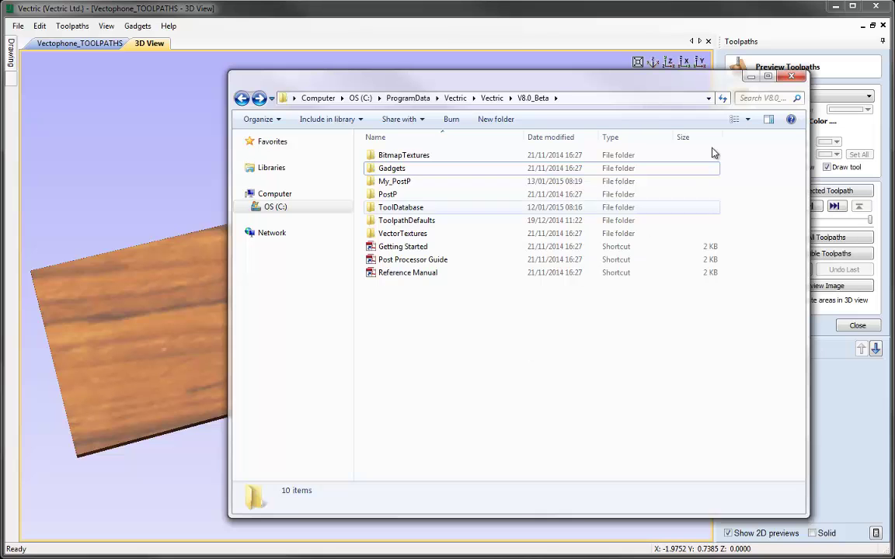
Return to Vectric and check the list of installed gadgets.
click(753, 75)
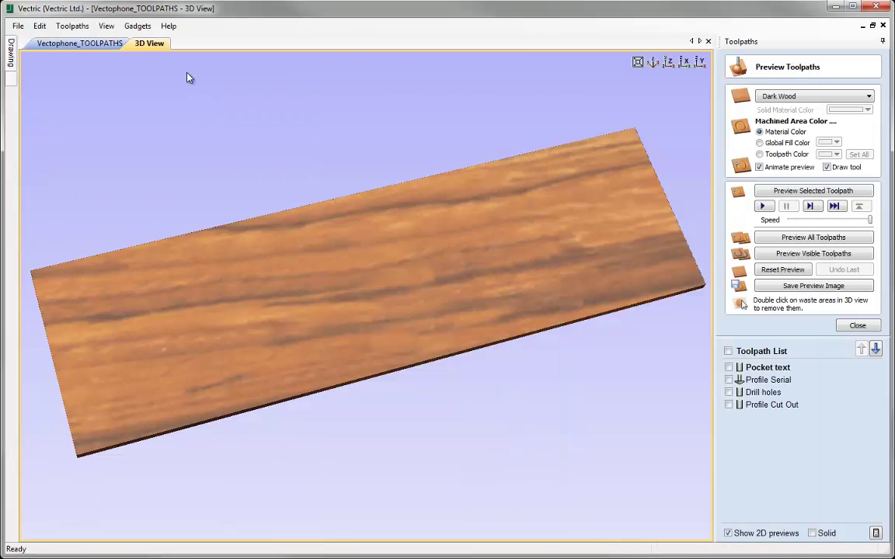
click(137, 28)
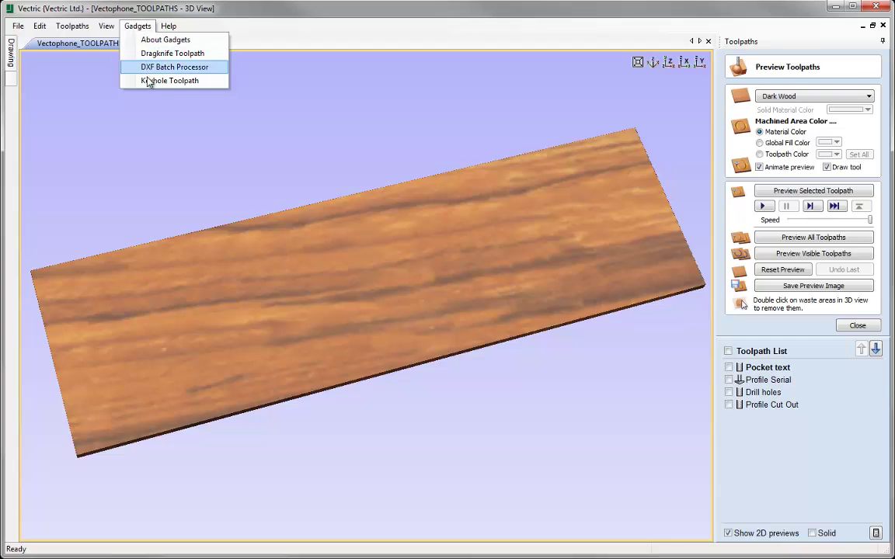
mouse_move(169, 24)
mouse_move(134, 25)
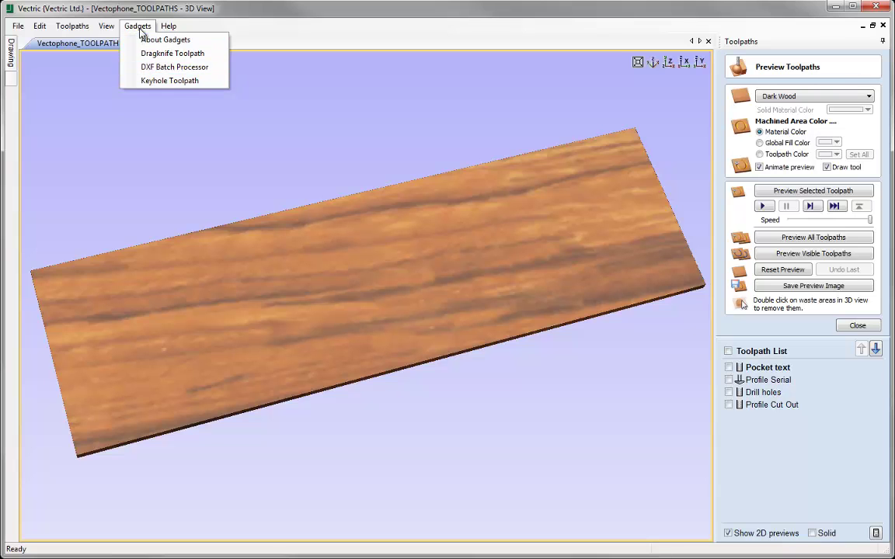
click(138, 25)
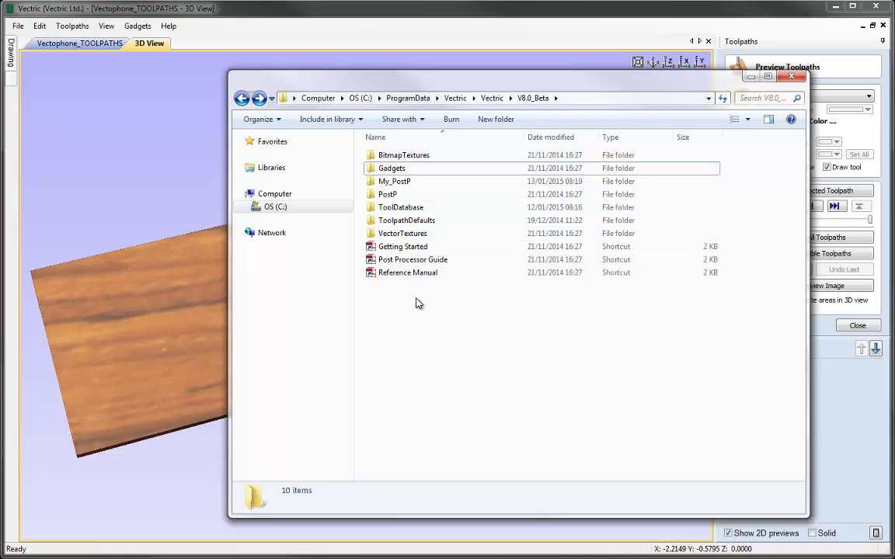
Open the PostP folder in the application data folder, look over its post-processor files, and return to Vectric.
double_click(404, 195)
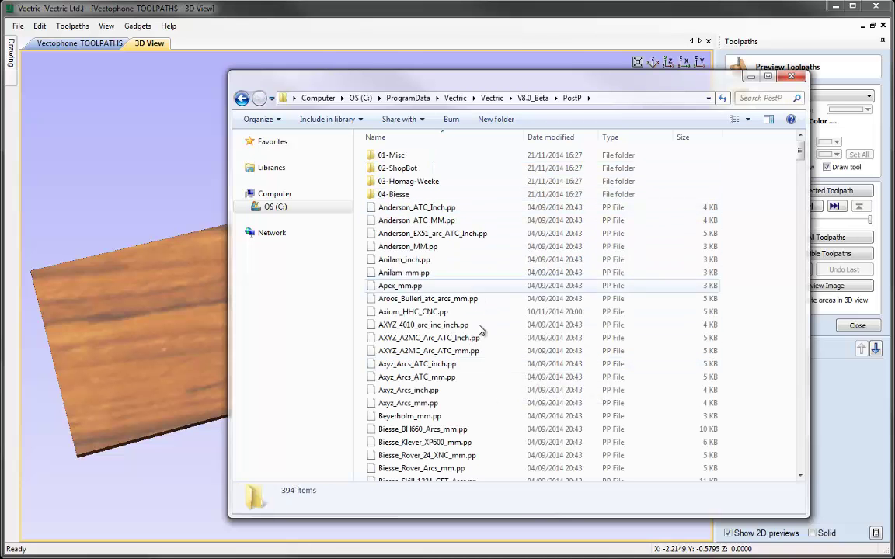
drag(800, 156, 619, 206)
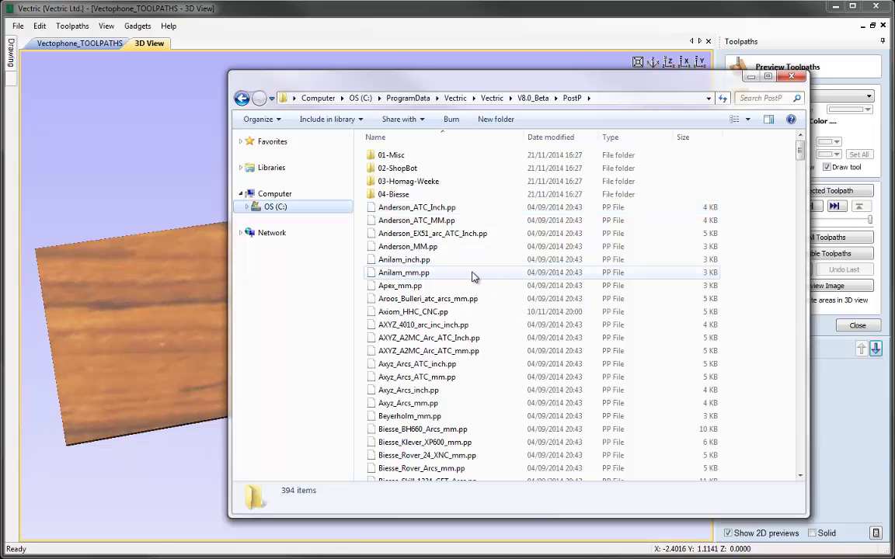
click(736, 4)
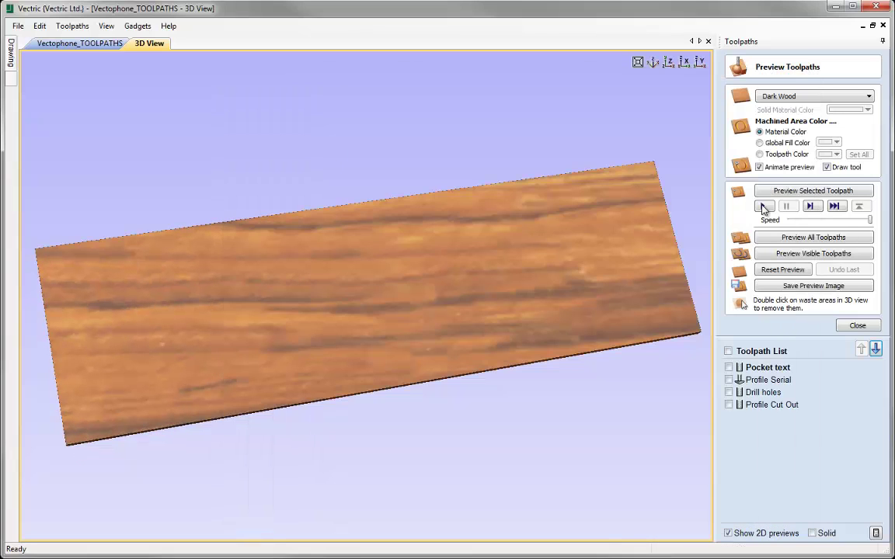
Close the toolpath preview and examine the available post processors in Save Toolpaths without saving.
click(856, 326)
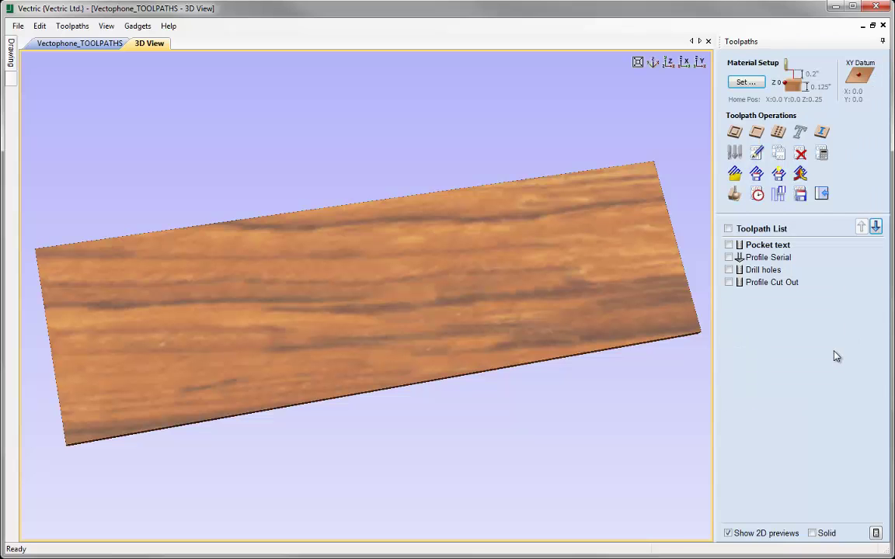
click(800, 195)
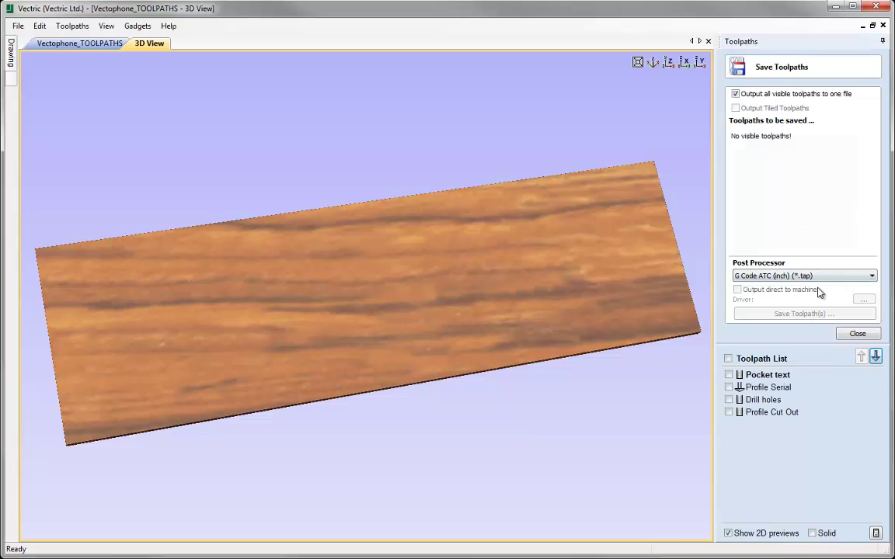
click(871, 277)
drag(873, 370, 872, 295)
click(849, 235)
click(845, 337)
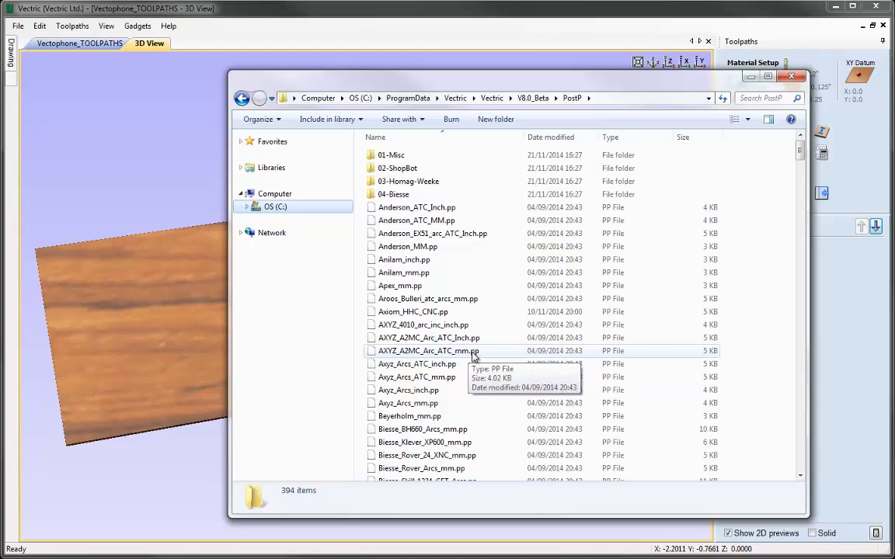
Find GCode_arc_inch.pp and gcode_arc_mm.pp in the PostP folder and copy both post-processor files.
scroll(801, 160, down, 20)
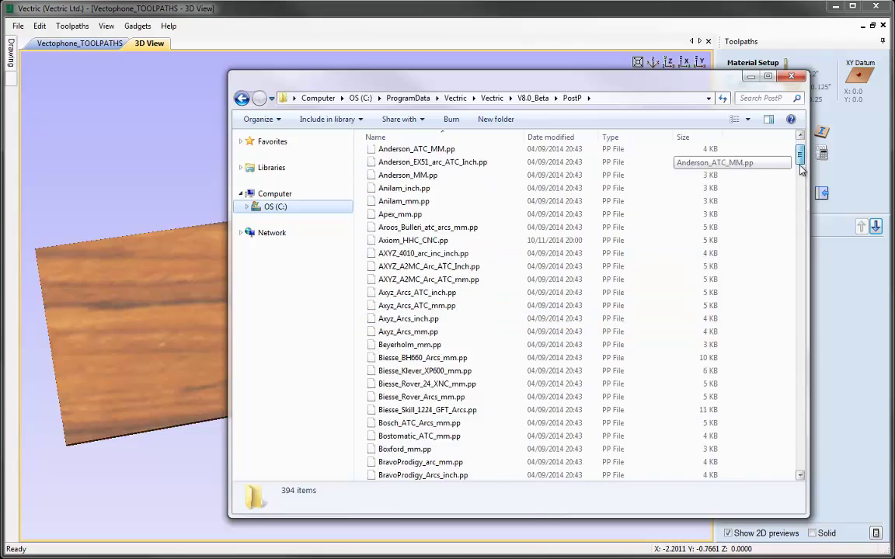
scroll(800, 228, down, 13)
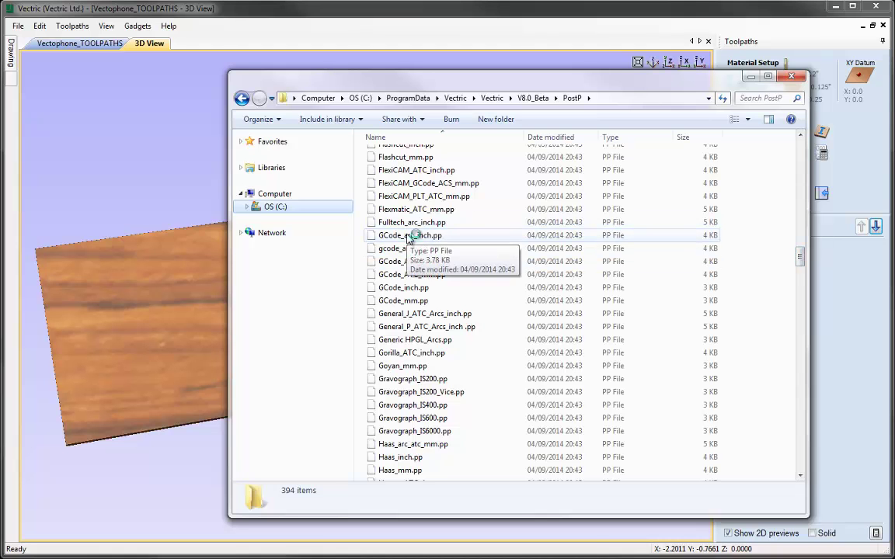
click(410, 235)
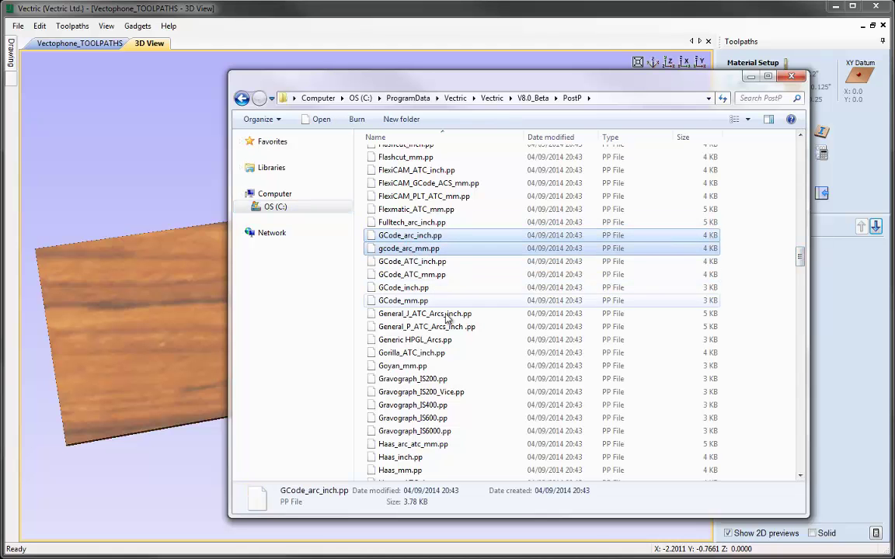
ctrl+click(408, 248)
right_click(373, 247)
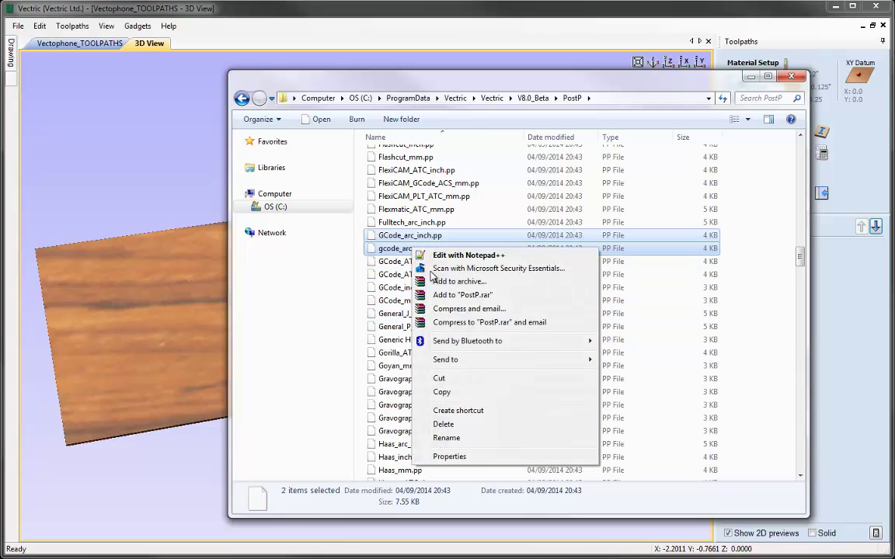
click(465, 393)
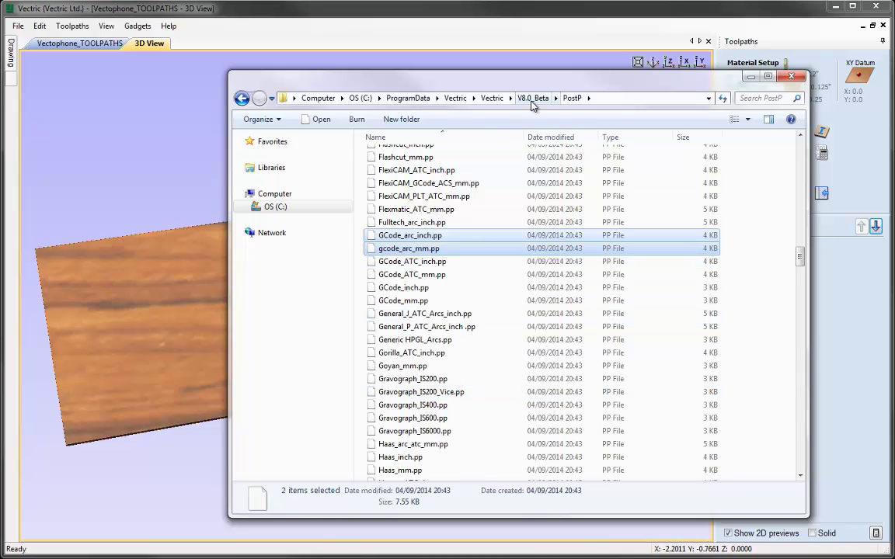
Paste the two copied post-processor files into the My_PostP folder inside V8.0_Beta.
click(532, 98)
double_click(414, 183)
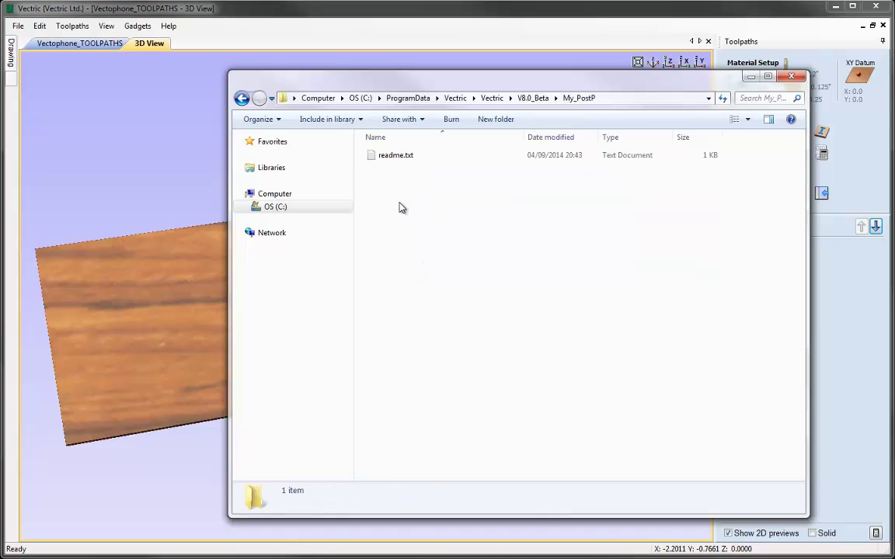
right_click(399, 204)
click(457, 289)
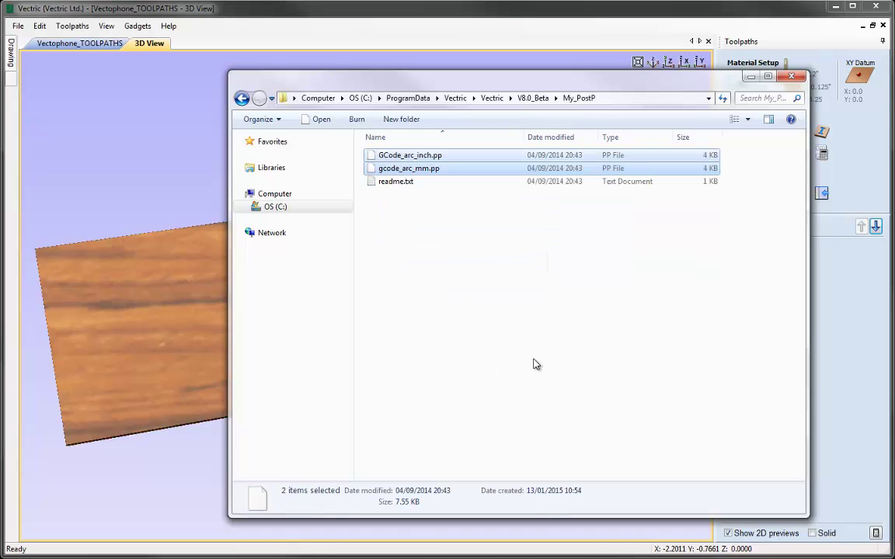
click(531, 348)
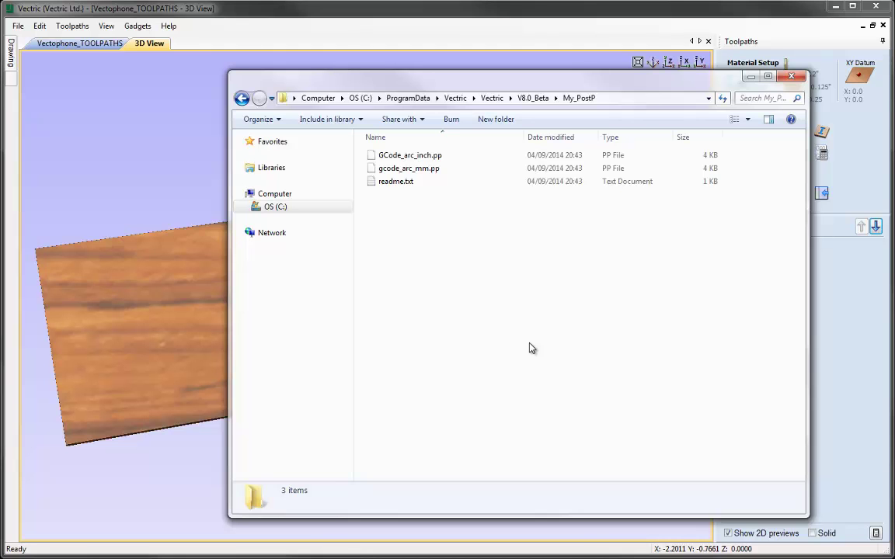
Return to Vectric, close the current job, and reopen Vectophone_TOOLPATHS.crv from the recently opened files.
click(18, 27)
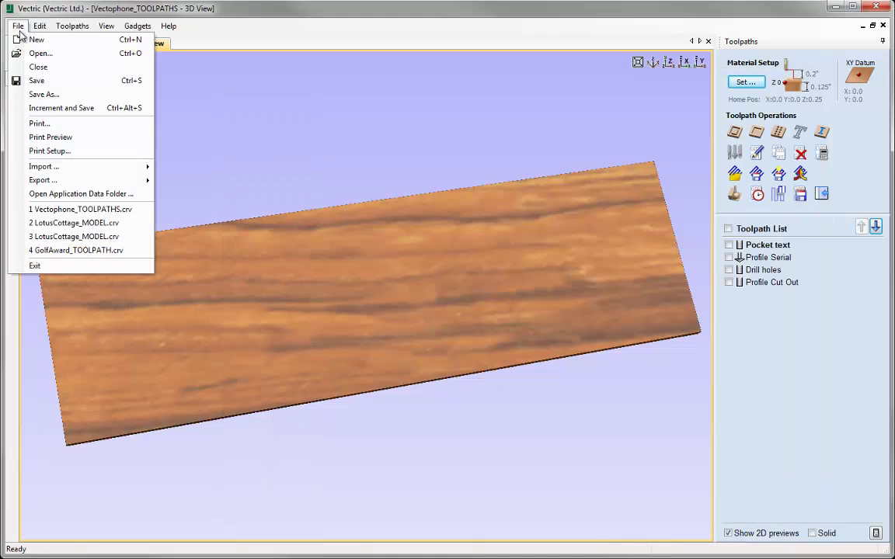
click(39, 67)
click(441, 322)
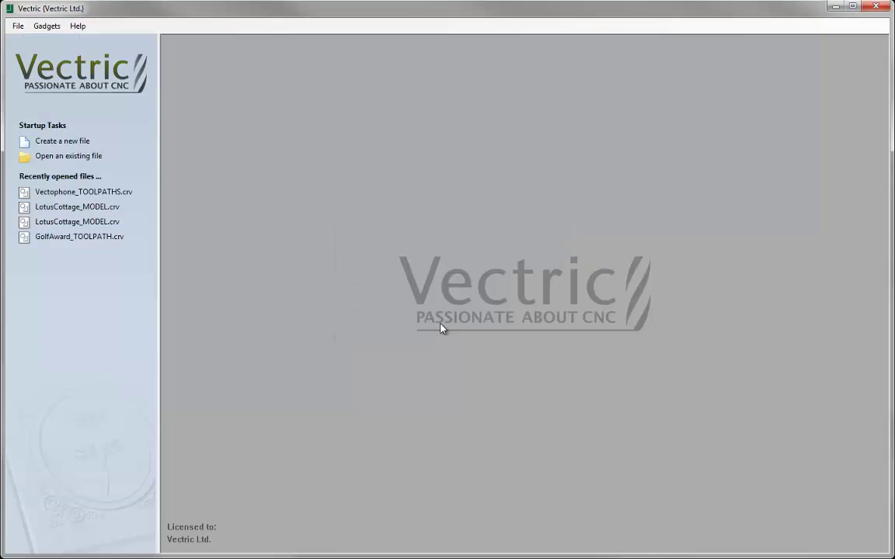
click(28, 29)
click(34, 166)
click(116, 192)
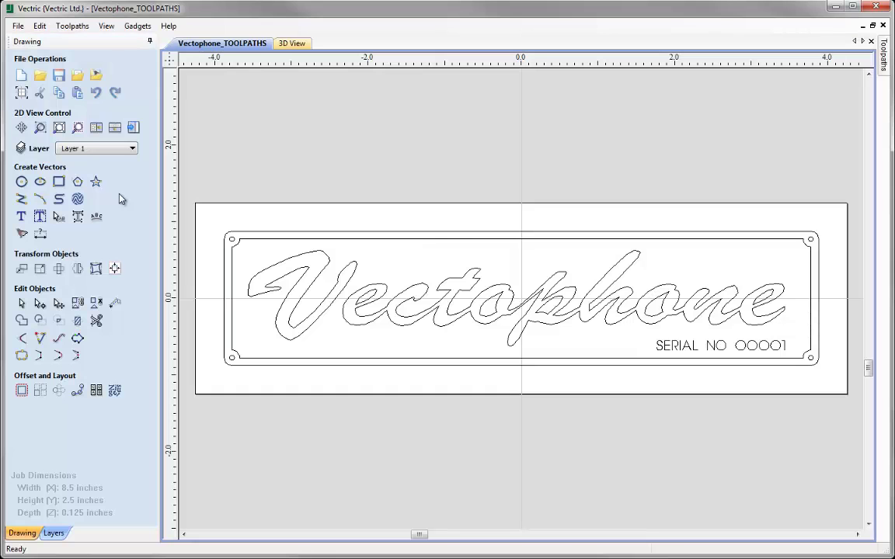
Show the toolpath operations, check the post processors offered in Save Toolpaths, keep G-Code Arcs (inch) (*.tap), and close without saving.
click(133, 127)
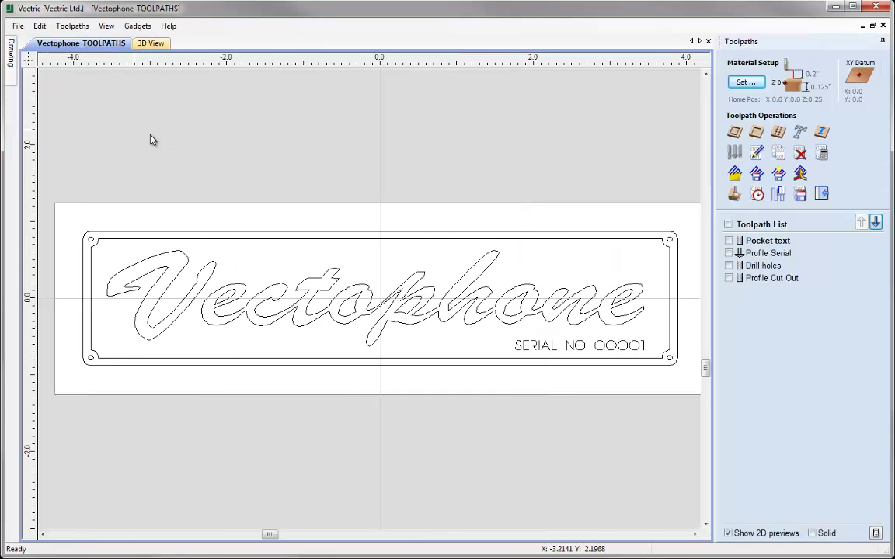
click(799, 195)
click(871, 277)
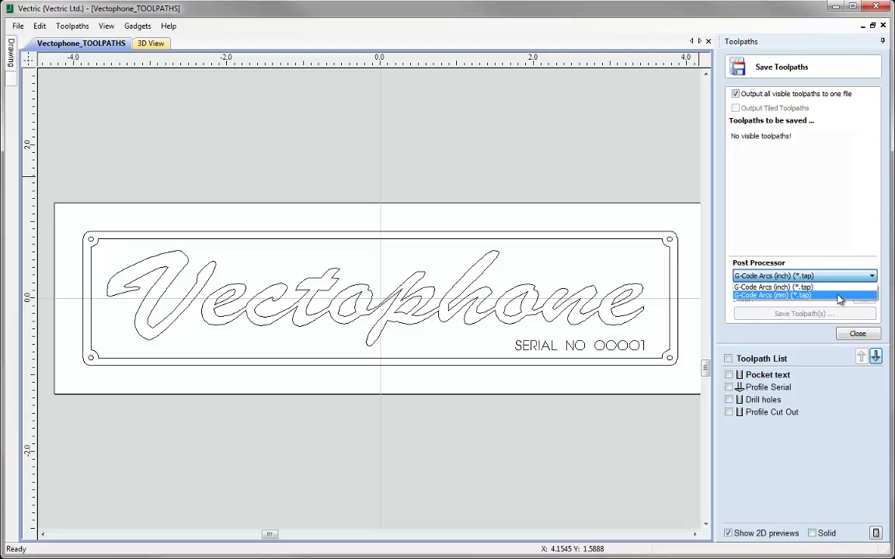
click(746, 288)
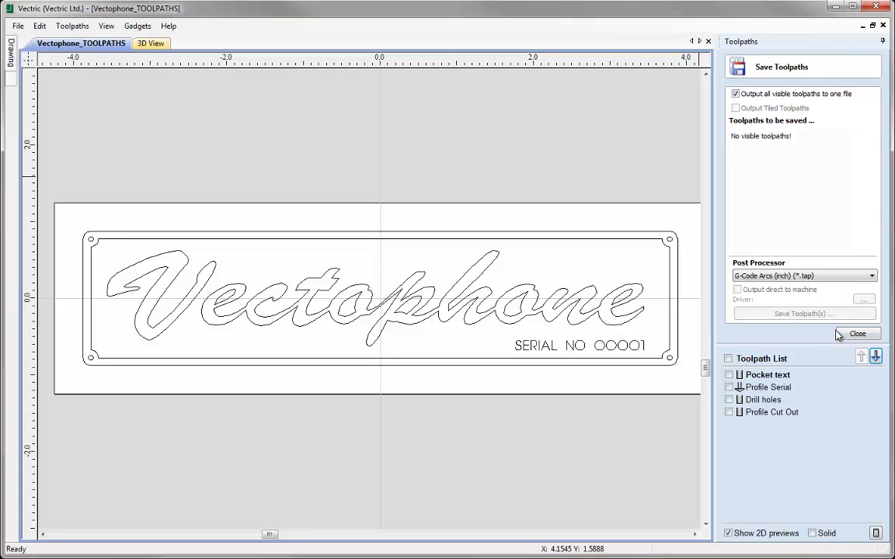
click(855, 334)
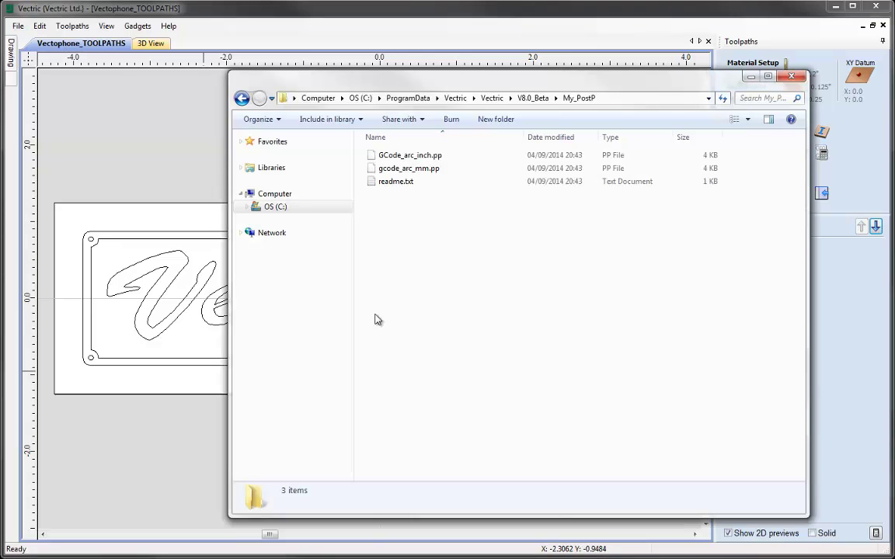
Look over the ToolDatabase folder's files in the application data folder and return to V8.0_Beta.
click(535, 97)
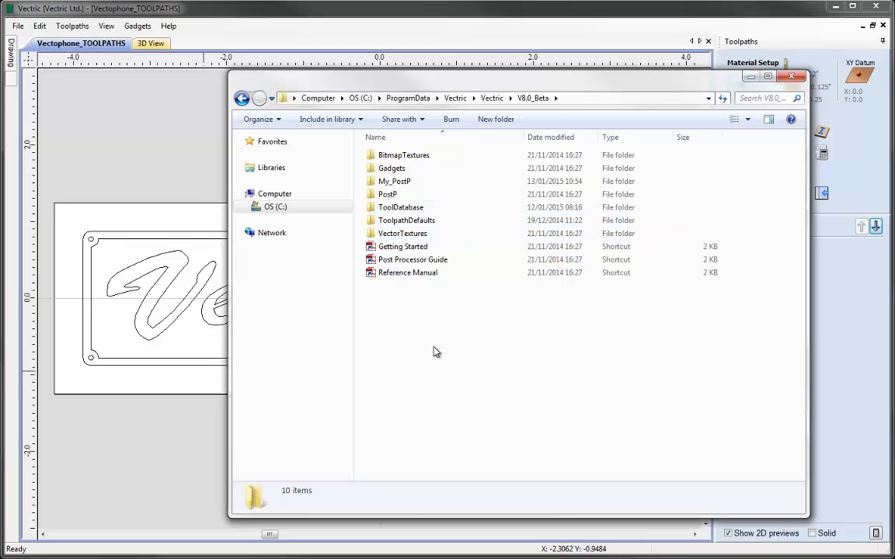
double_click(403, 208)
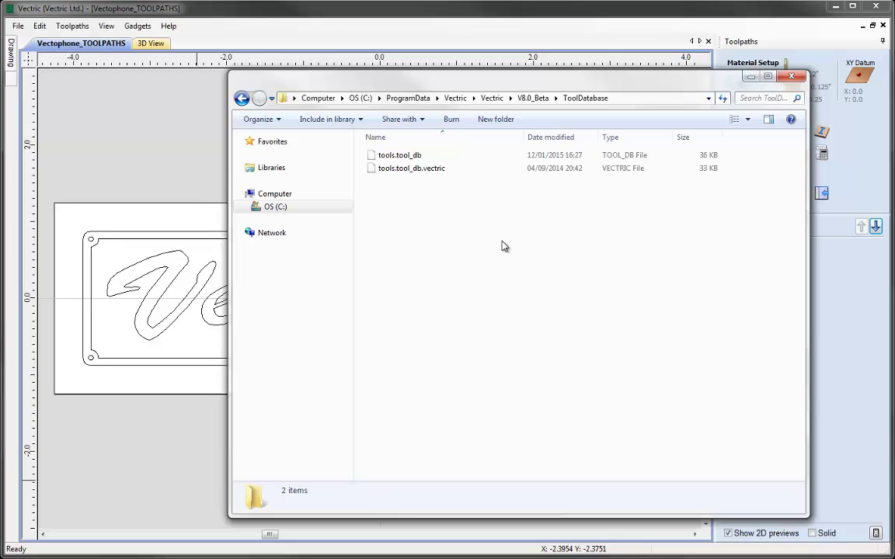
click(533, 101)
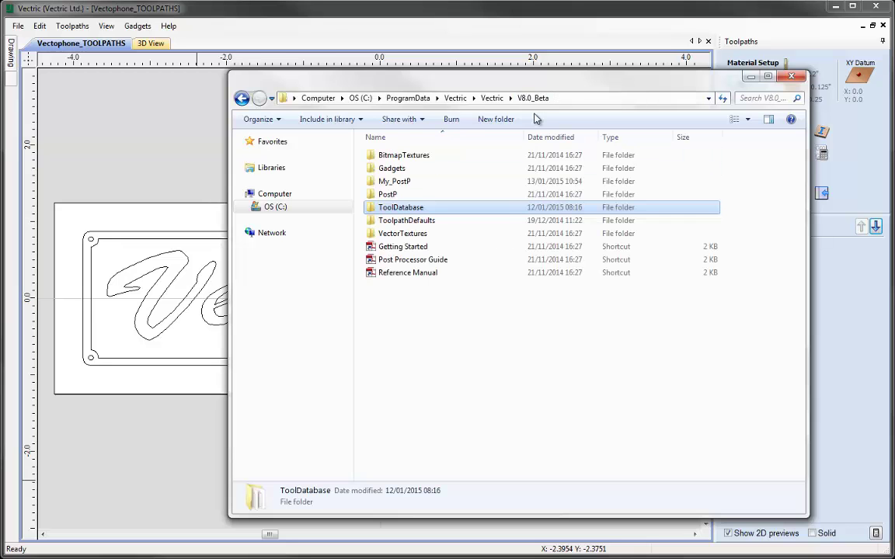
click(475, 348)
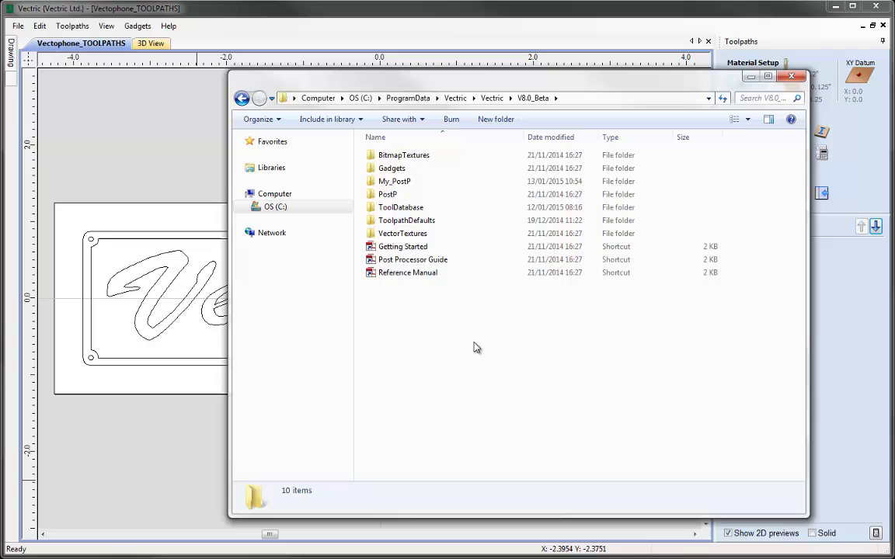
Look over the default toolpath settings files in the ToolpathDefaults folder and return to V8.0_Beta.
double_click(420, 225)
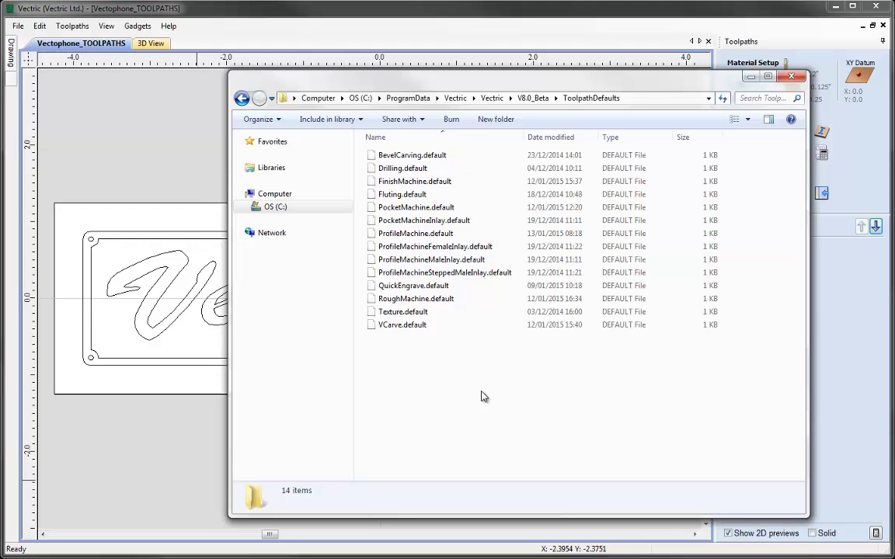
click(527, 99)
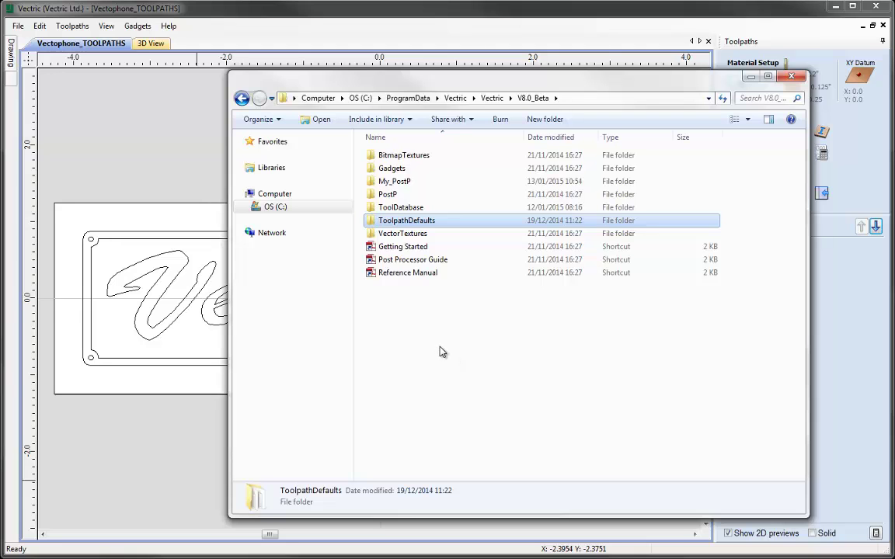
click(441, 352)
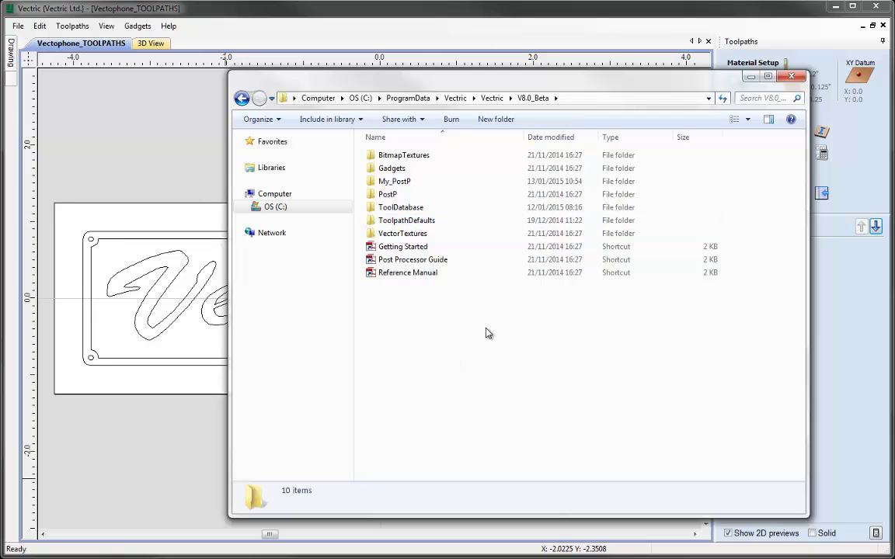
Look over the texture files in the VectorTextures folder and return to V8.0_Beta.
double_click(417, 234)
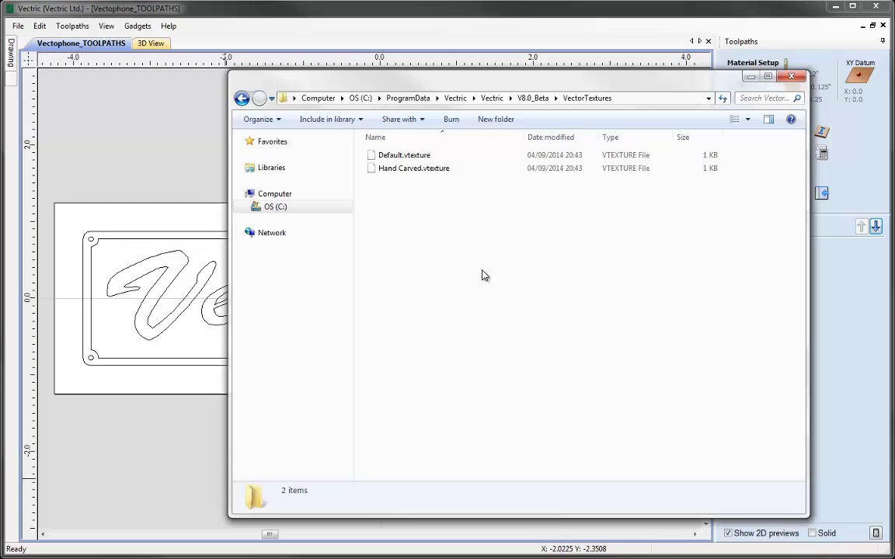
click(533, 98)
click(463, 363)
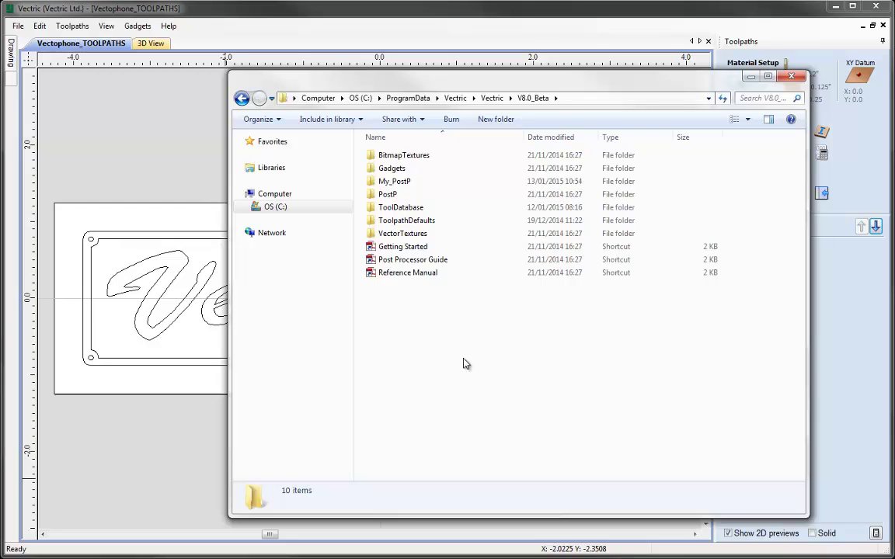
Open the 1_Wood folder inside BitmapTextures and duplicate Dark Wood.jpg in the same folder.
double_click(401, 156)
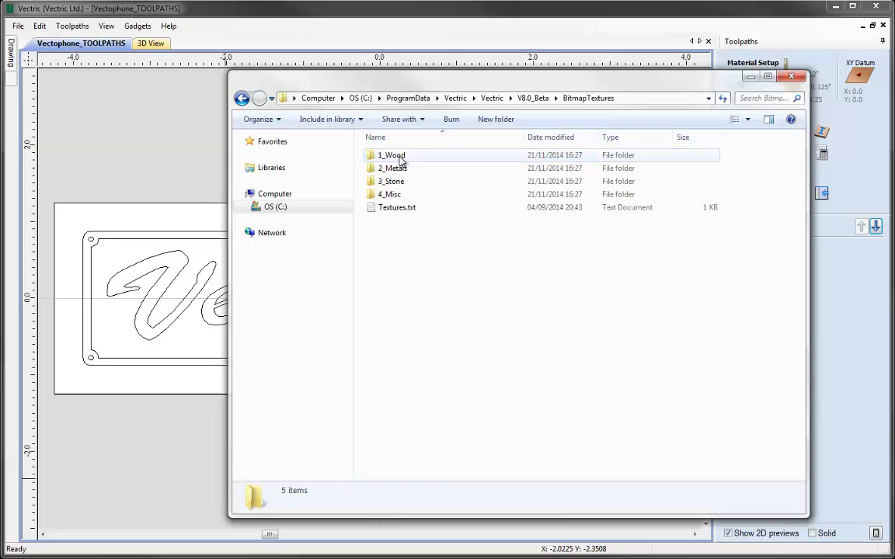
double_click(395, 155)
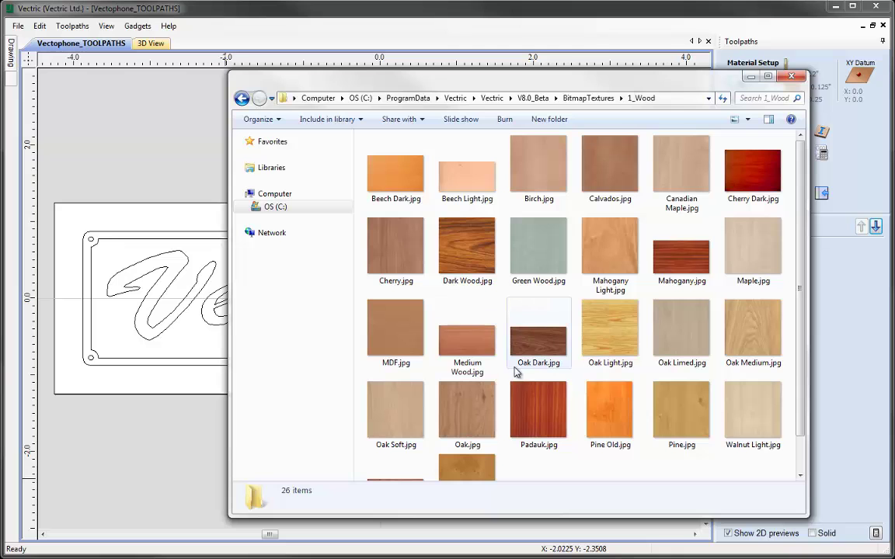
click(469, 268)
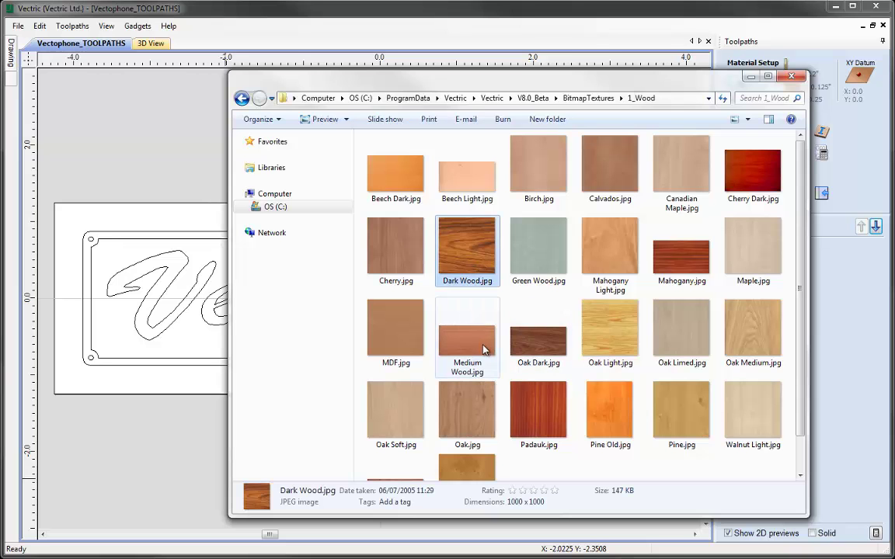
right_click(466, 264)
click(507, 485)
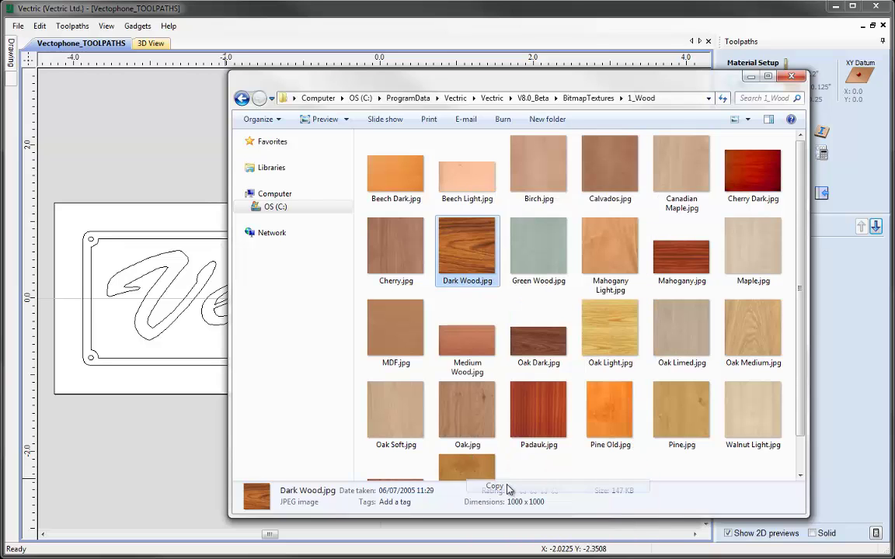
right_click(545, 464)
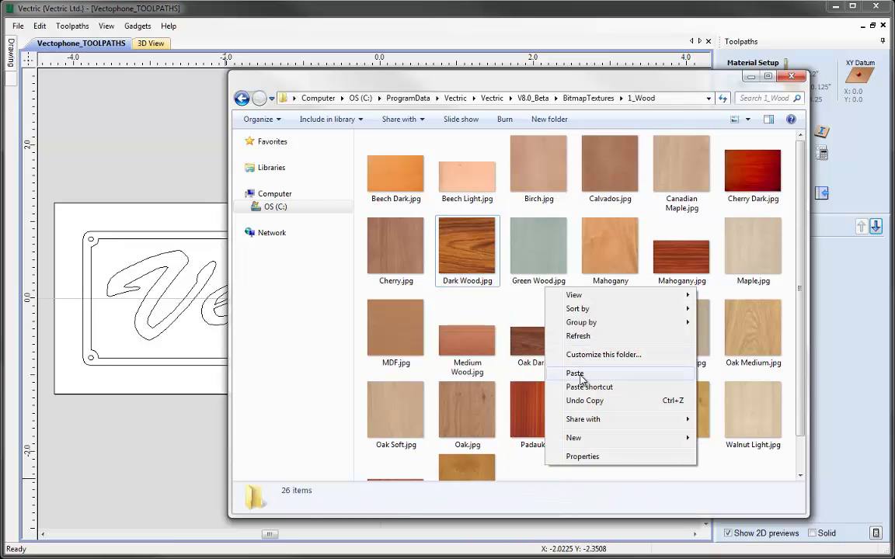
click(576, 374)
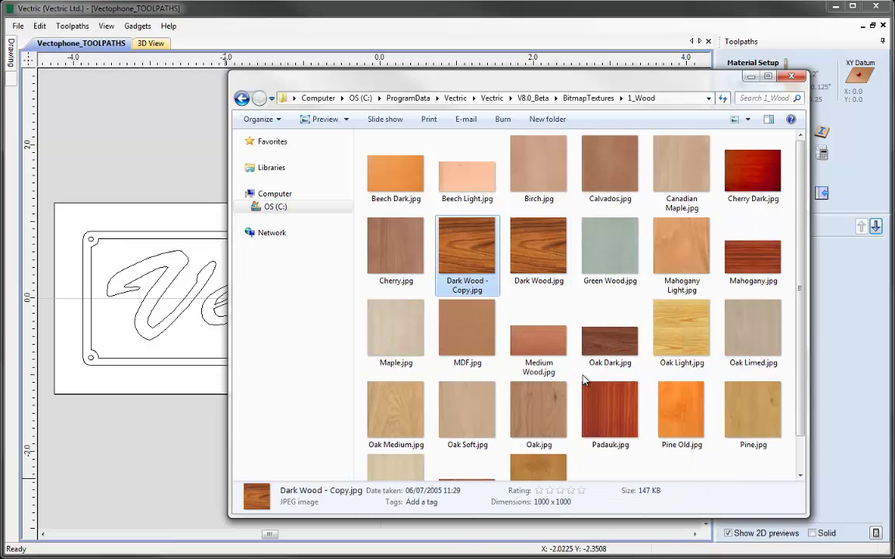
Rename the duplicated Dark Wood texture as Dark Wood Vertical.jpg and clear the file selection.
right_click(460, 287)
click(489, 256)
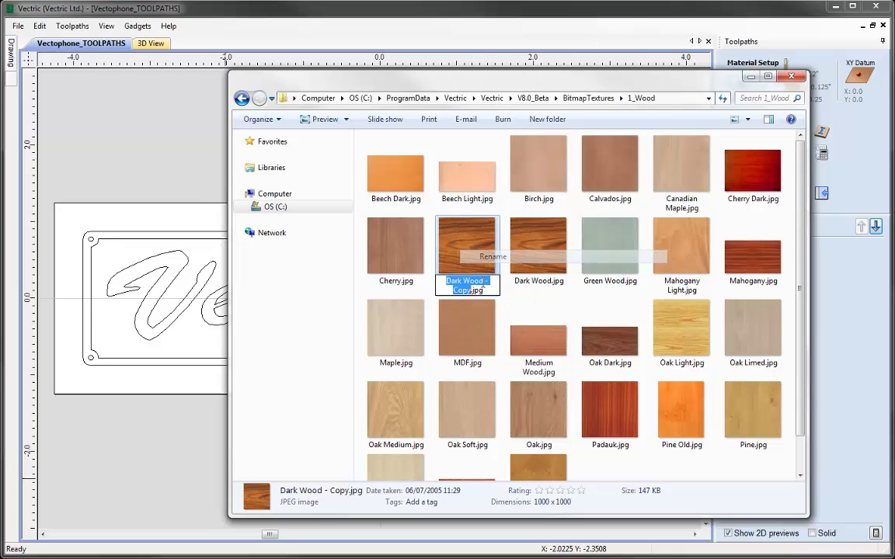
click(468, 289)
drag(468, 289, 455, 290)
text(Vertical)
key(Delete)
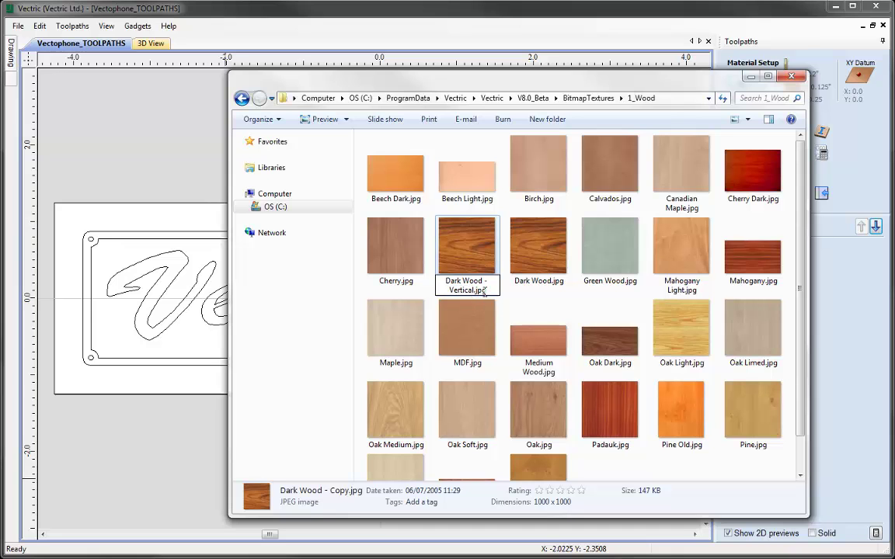
key(ctrl+Left)
key(BackSpace)
key(BackSpace)
click(517, 310)
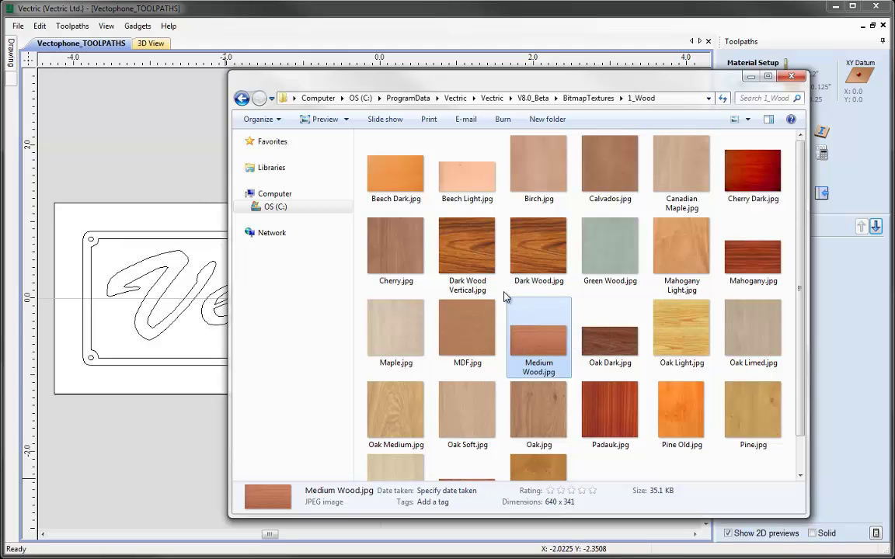
click(504, 304)
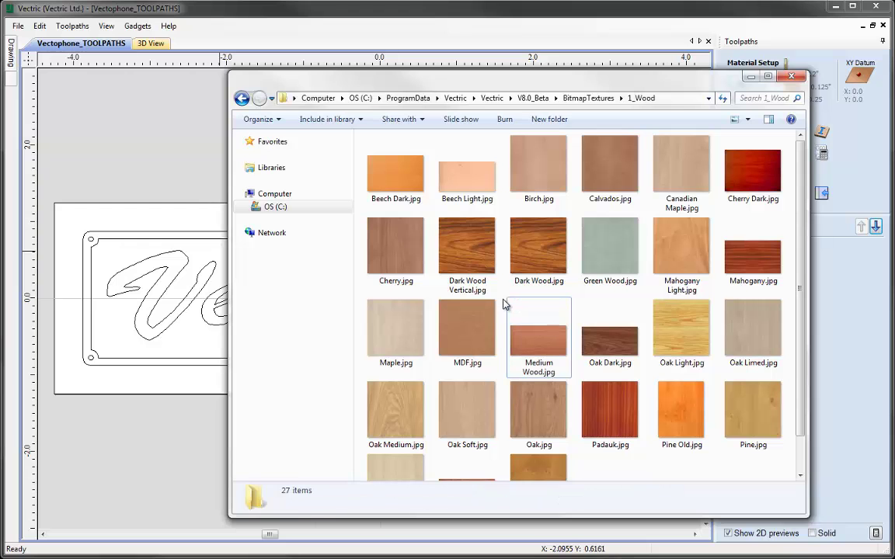
Rotate the Dark Wood Vertical.jpg image 90 degrees counterclockwise so its grain runs vertically, and close the image viewer.
double_click(463, 258)
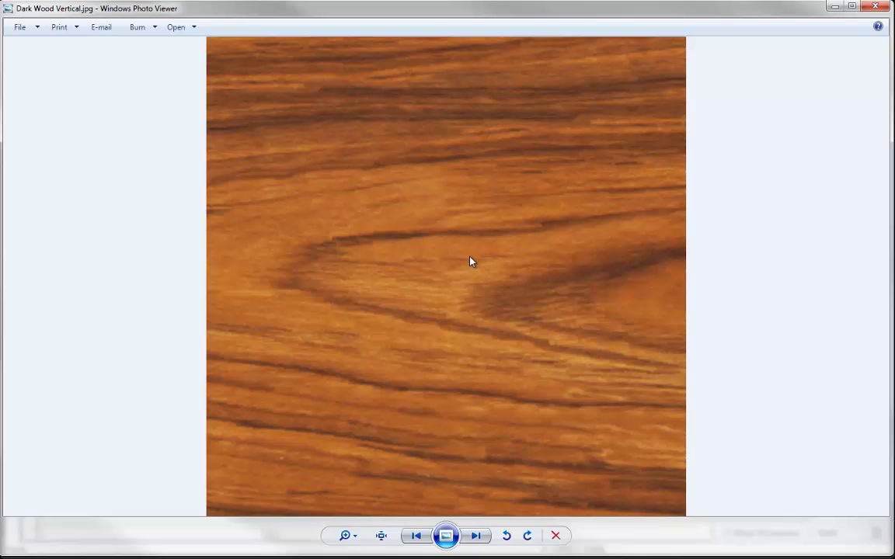
click(505, 535)
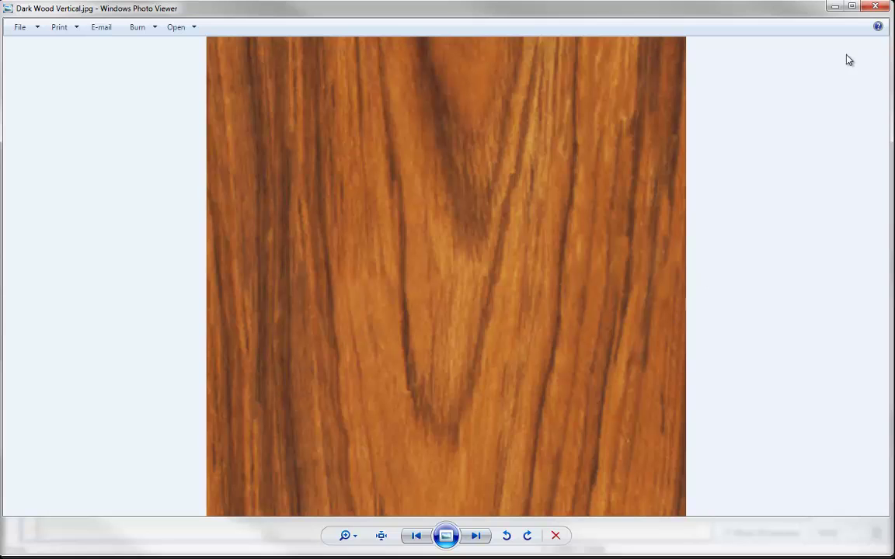
click(875, 6)
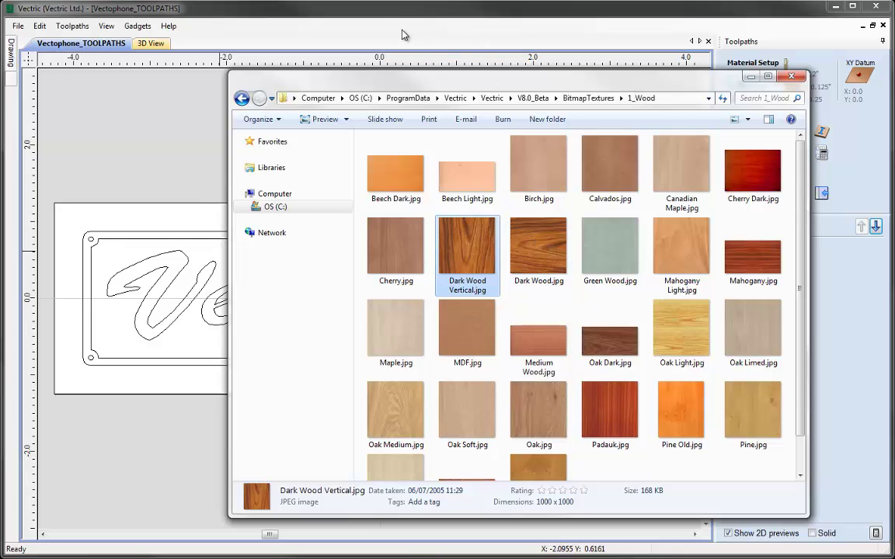
Switch to the Vectric program, restart it, and reopen the recent file Vectophone_TOOLPATHS.crv.
key(Escape)
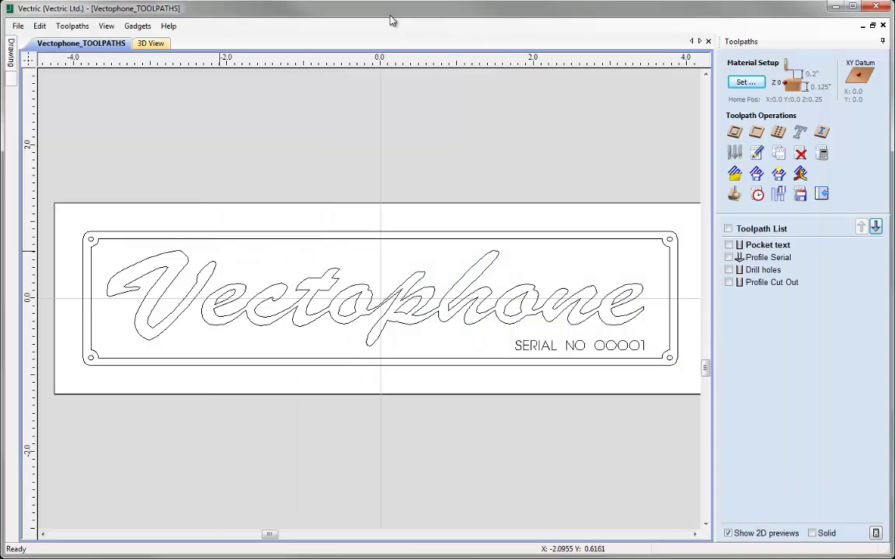
click(17, 26)
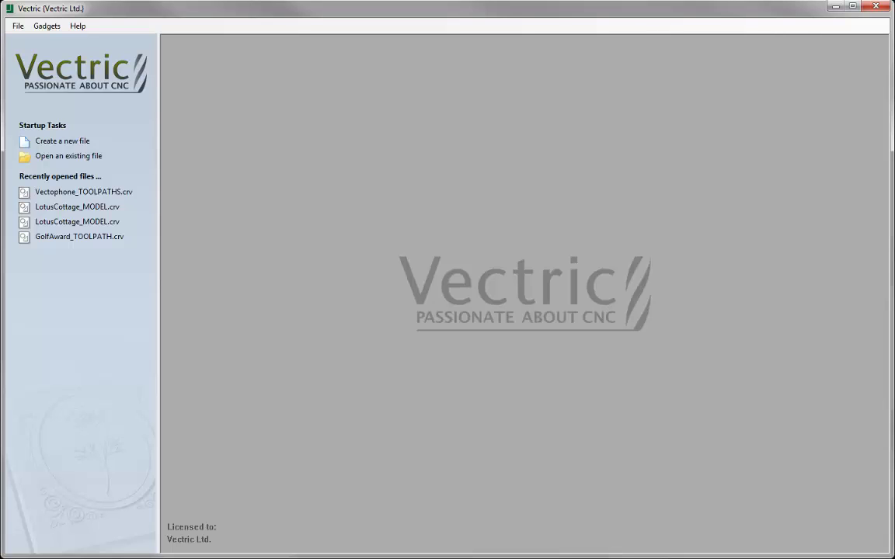
click(56, 191)
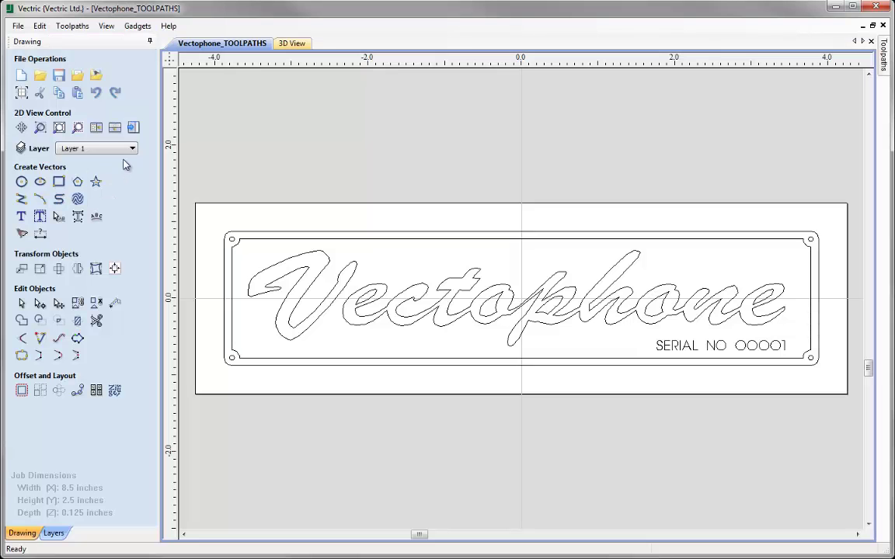
Open the toolpath preview and set its material to Dark Wood Vertical, inspecting the block at an angle in 3D.
click(133, 127)
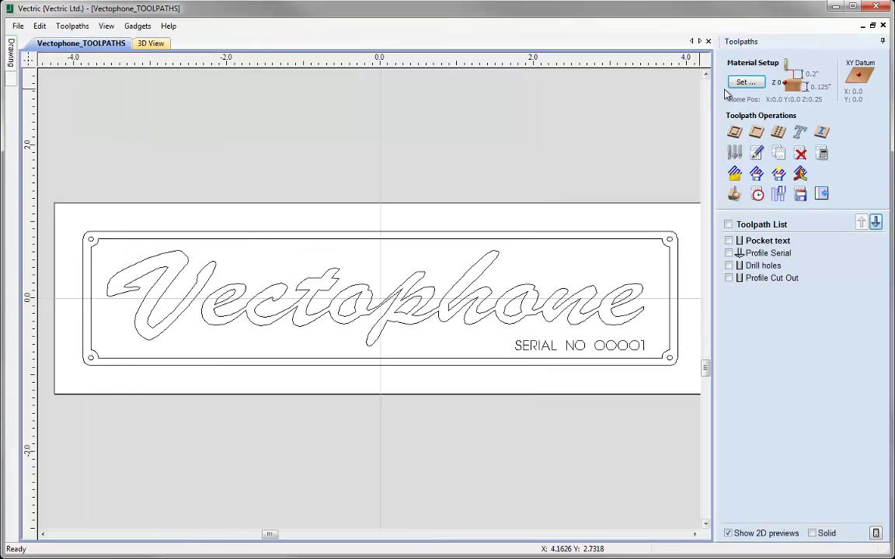
click(734, 194)
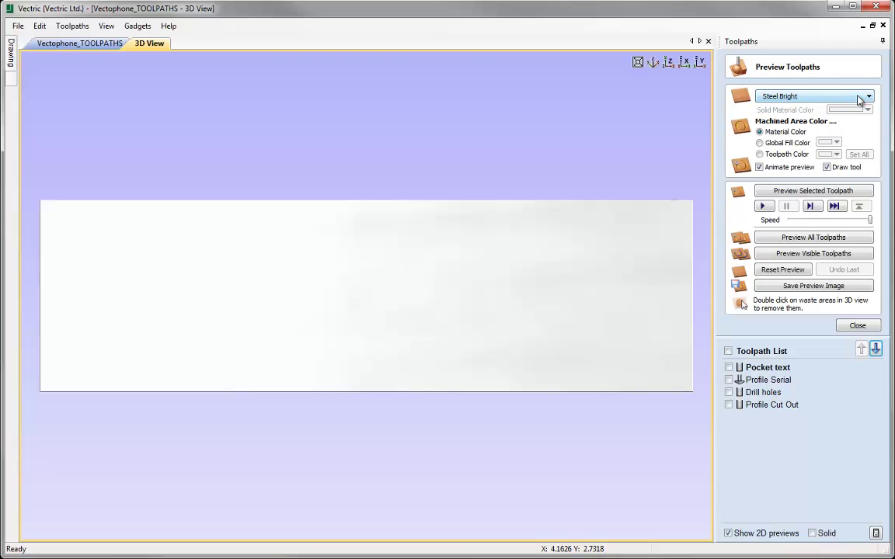
click(859, 96)
scroll(871, 198, up, 3)
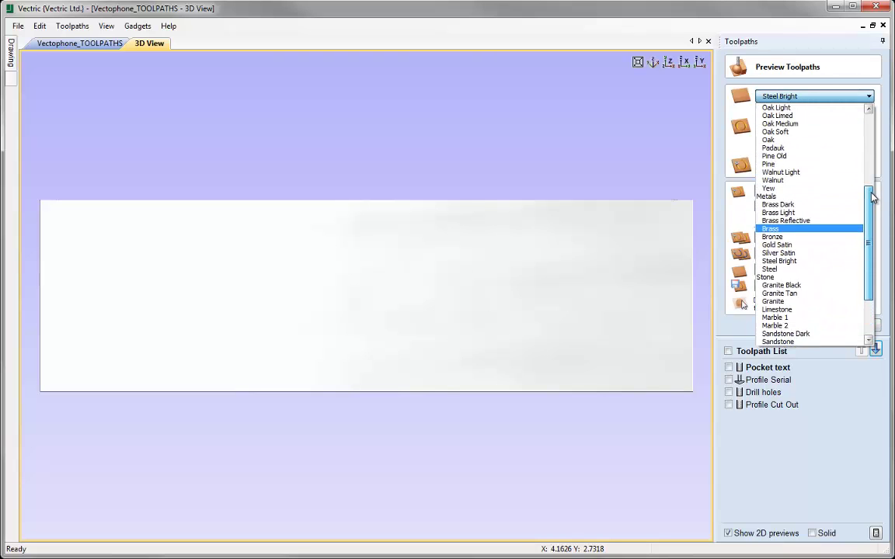
scroll(870, 187, up, 5)
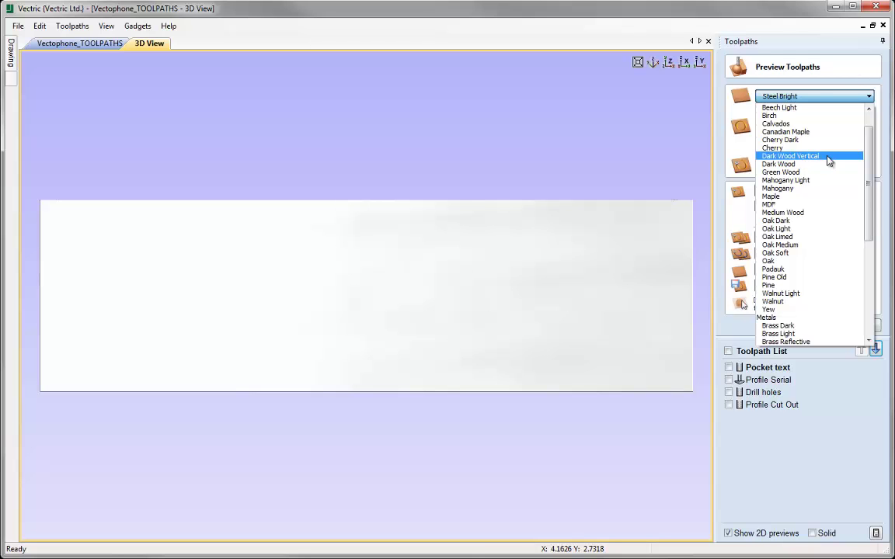
click(828, 160)
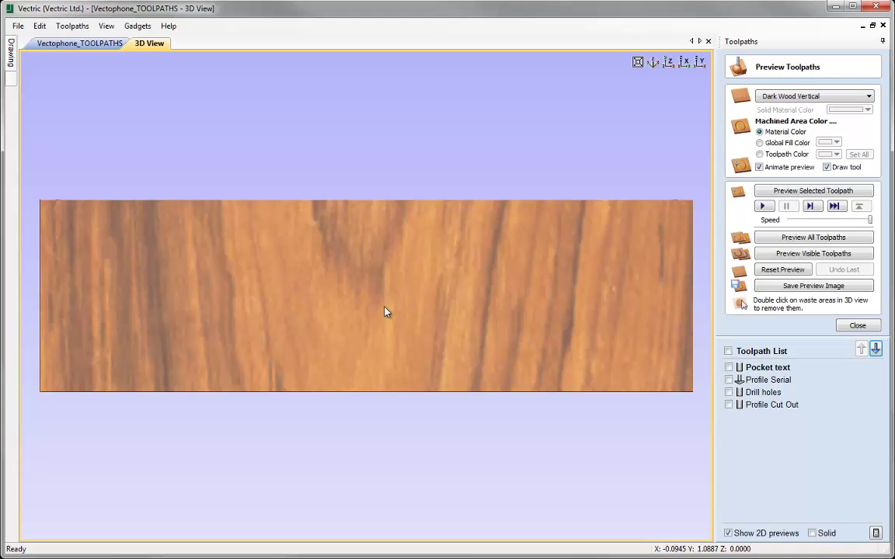
drag(520, 435, 332, 308)
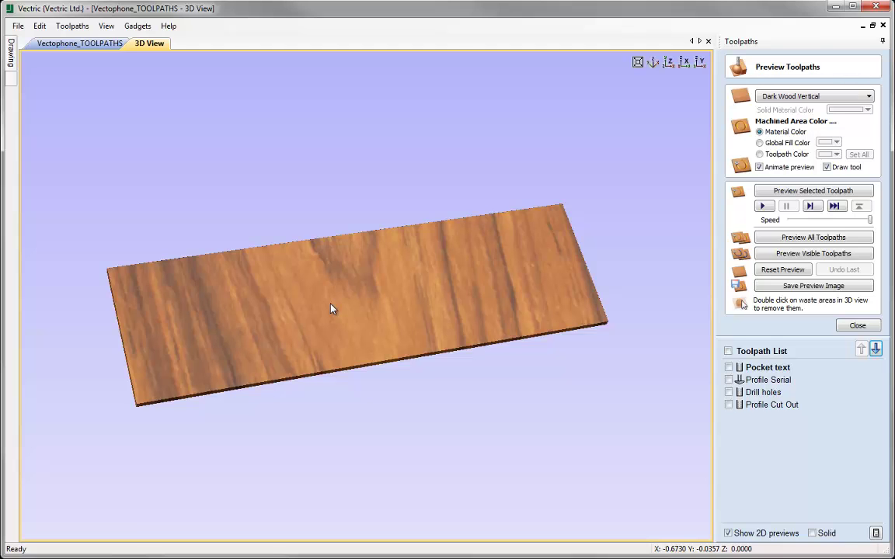